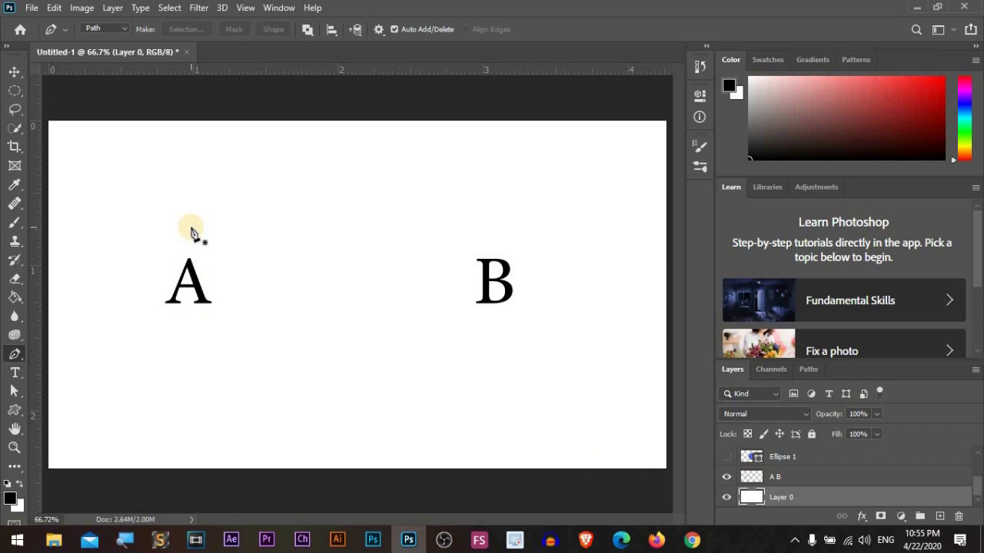
Draw a Pen path from an anchor above A to one above B, undoing stray extra anchors.
left_click(189, 227)
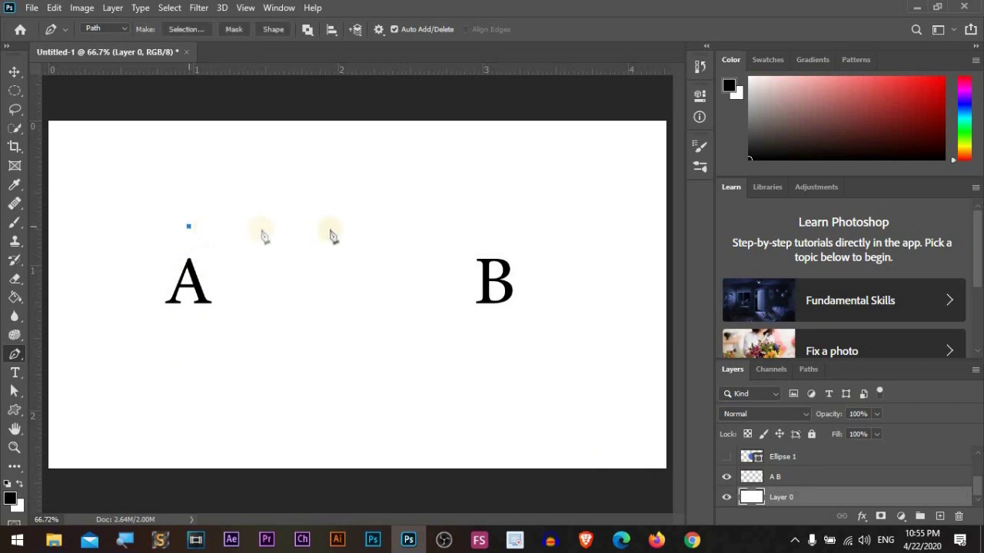
left_click(493, 227)
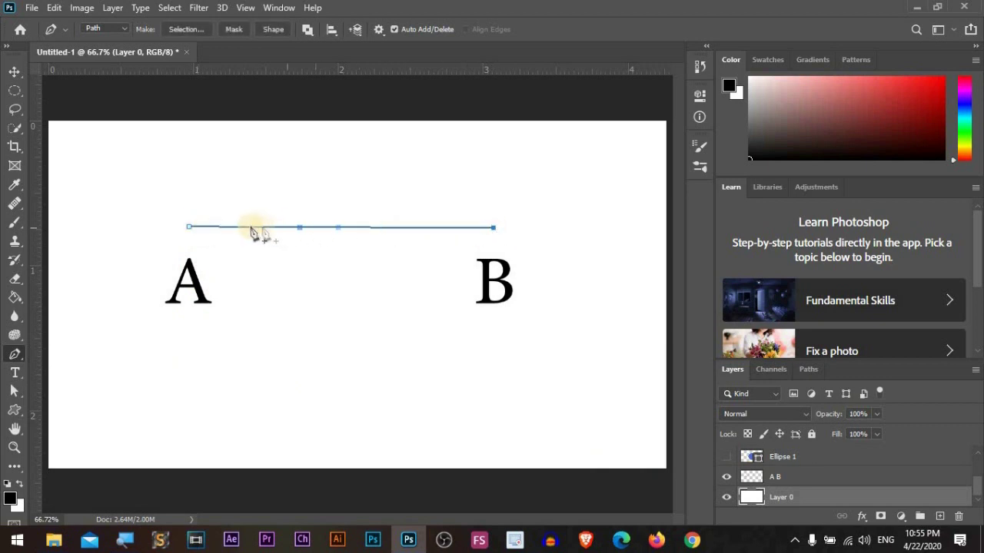
left_click(414, 227)
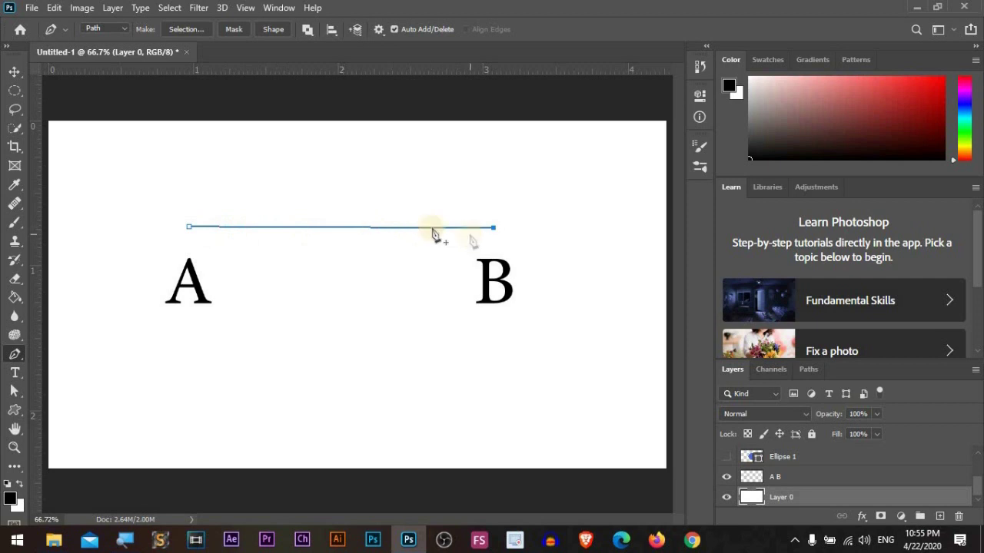
left_click(451, 227)
key("ctrl+z")
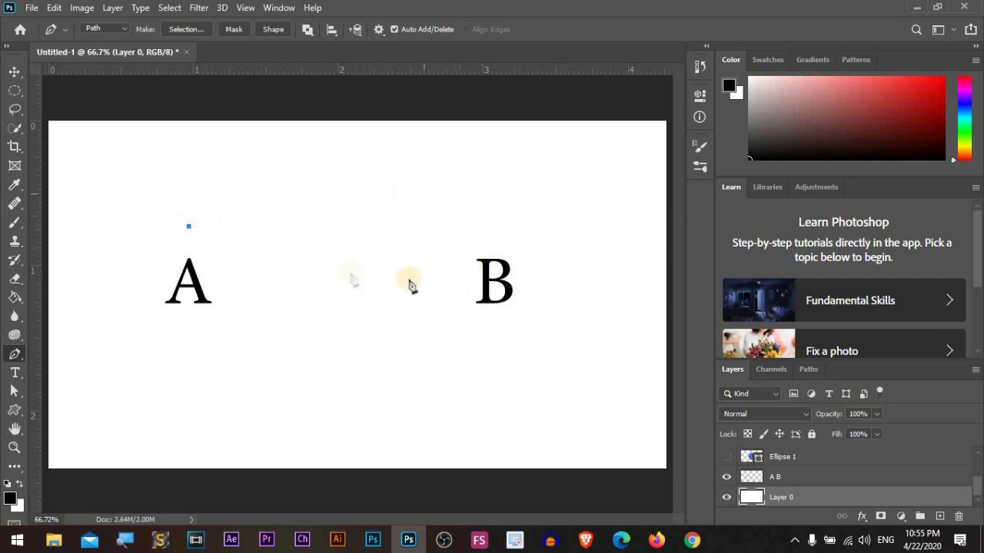
left_click(485, 230)
Bend the A-to-B segment into an arc, clear the path, and hide the A B letters.
left_click_drag(490, 236, 591, 323)
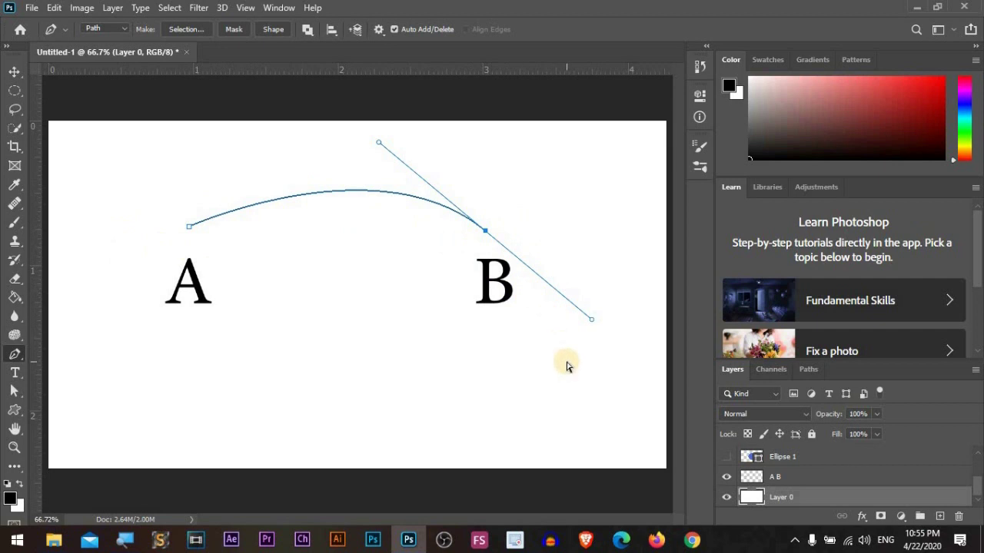
key("Return")
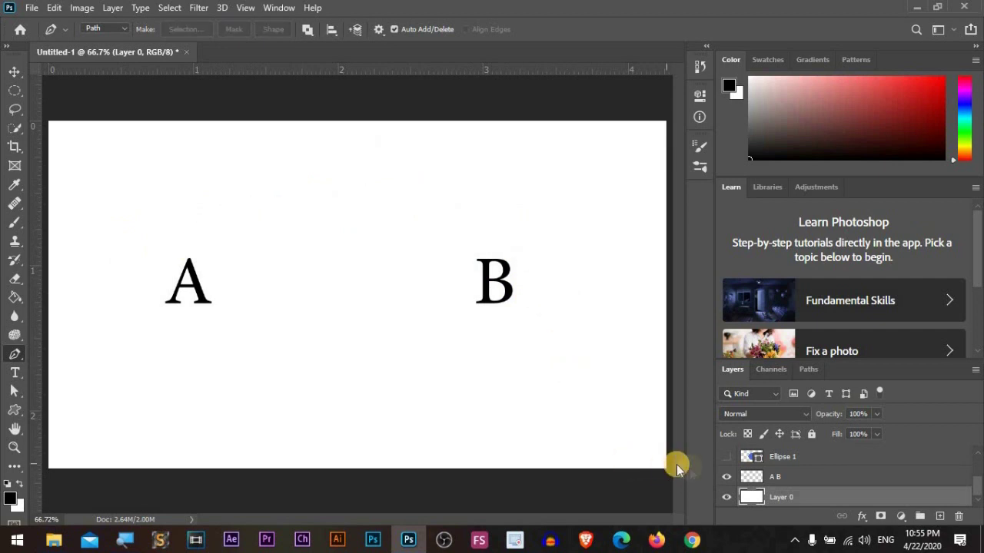
key("ctrl+z")
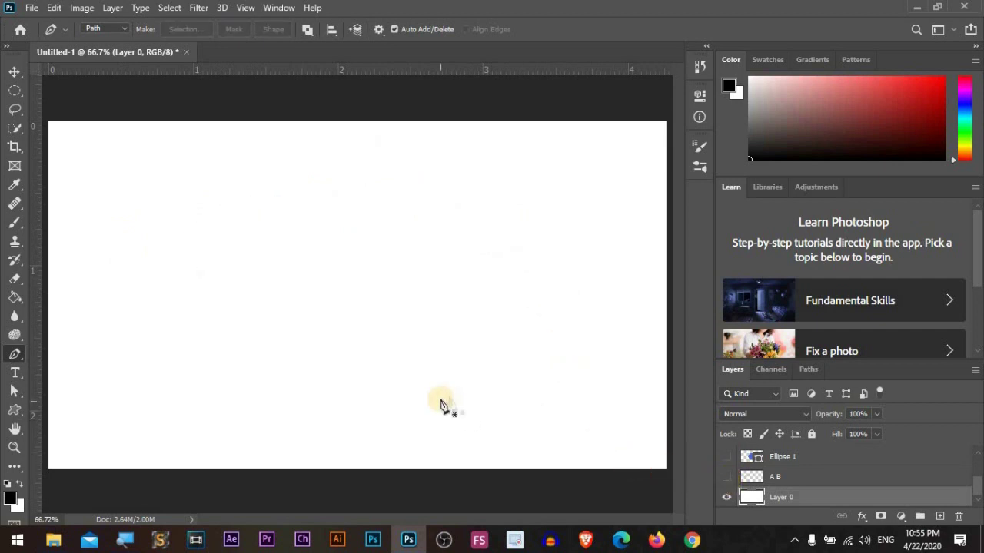
Select the Custom Shape Tool with its tool mode kept on Shape.
left_click(14, 411)
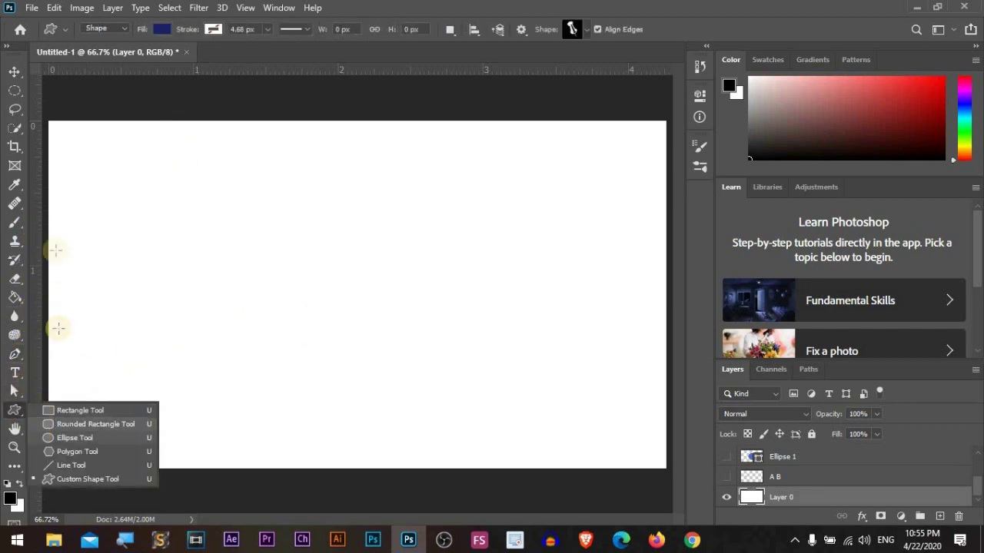
left_click(126, 28)
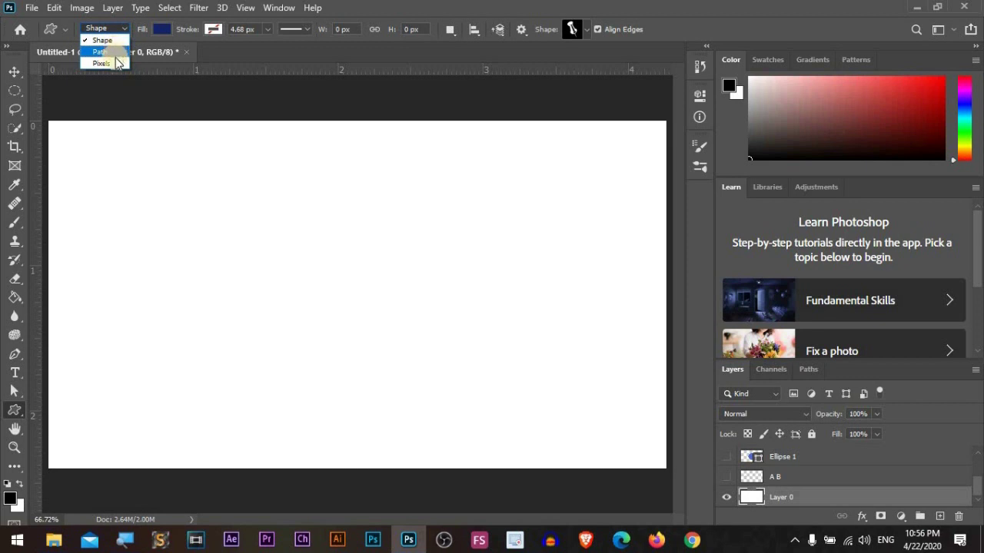
left_click(108, 41)
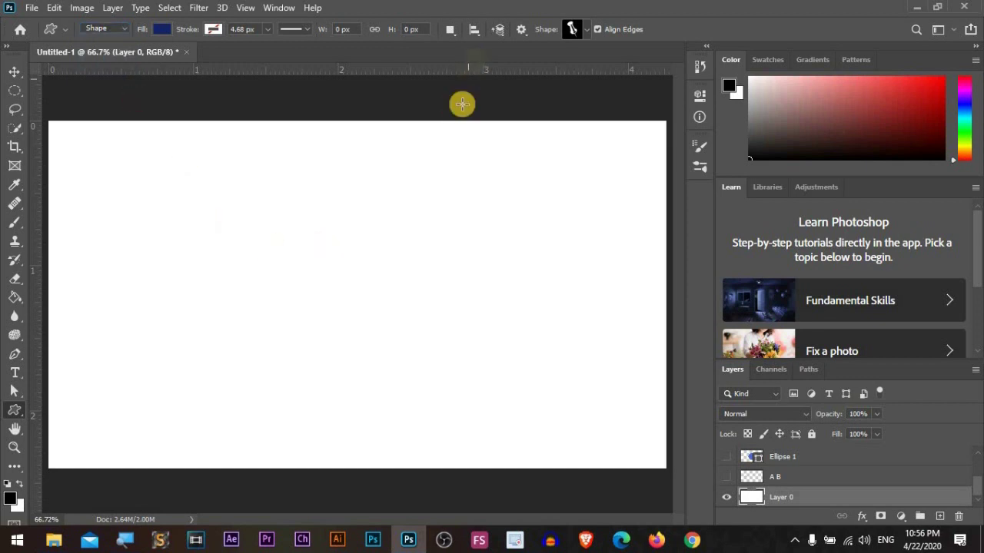
left_click_drag(294, 173, 408, 377)
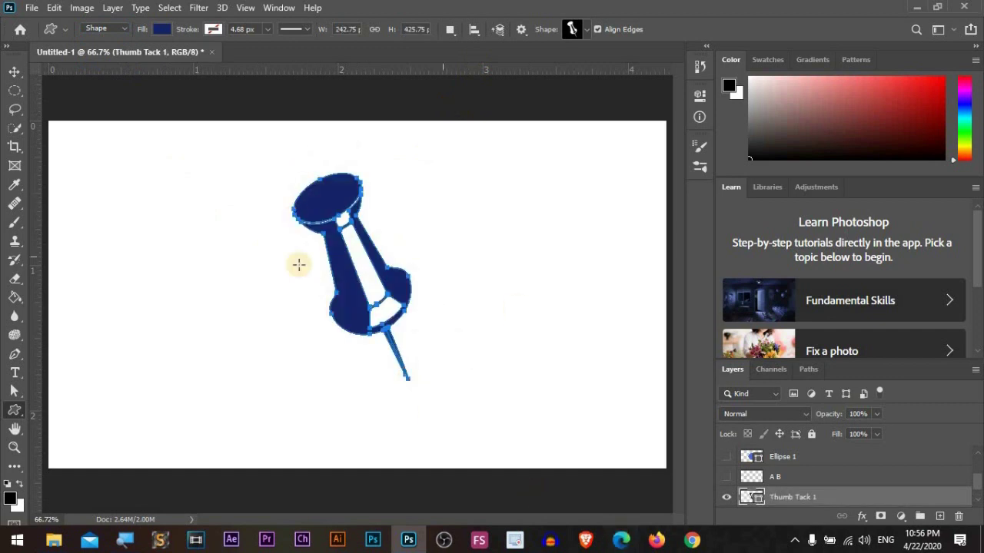
key("Return")
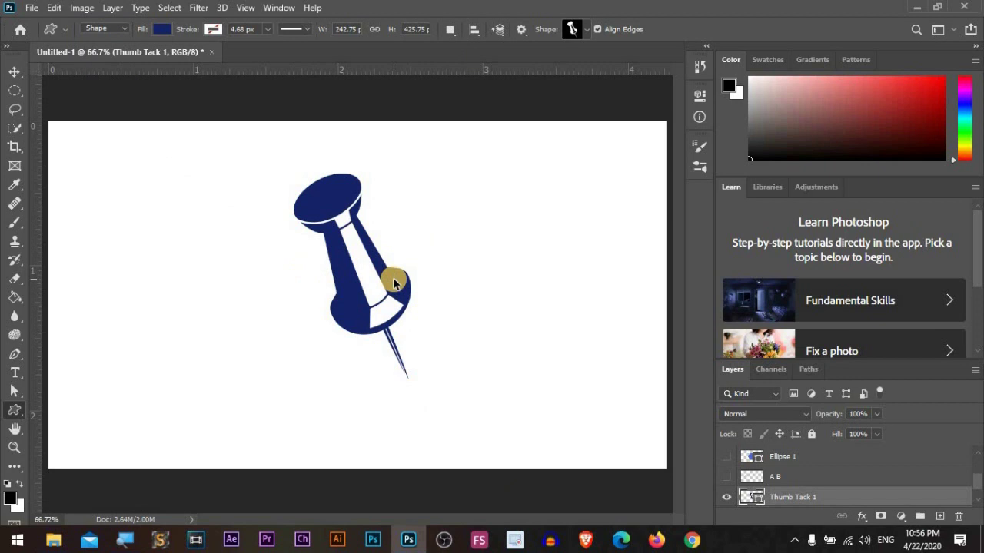
key("ctrl+minus")
key("ctrl+minus")
key("ctrl+minus")
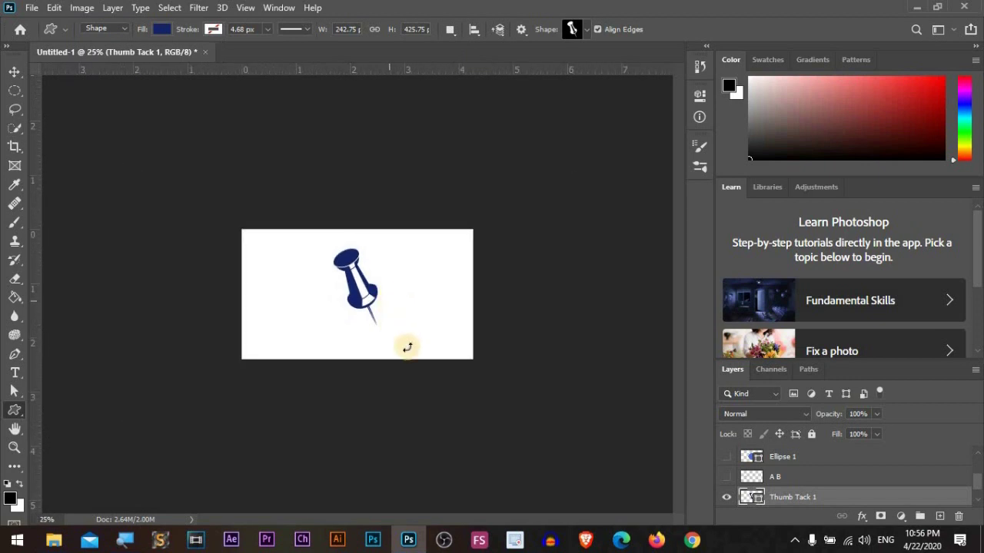
key("ctrl+t")
left_click_drag(378, 326, 530, 461)
left_click_drag(330, 251, 215, 185)
key("Return")
key("u")
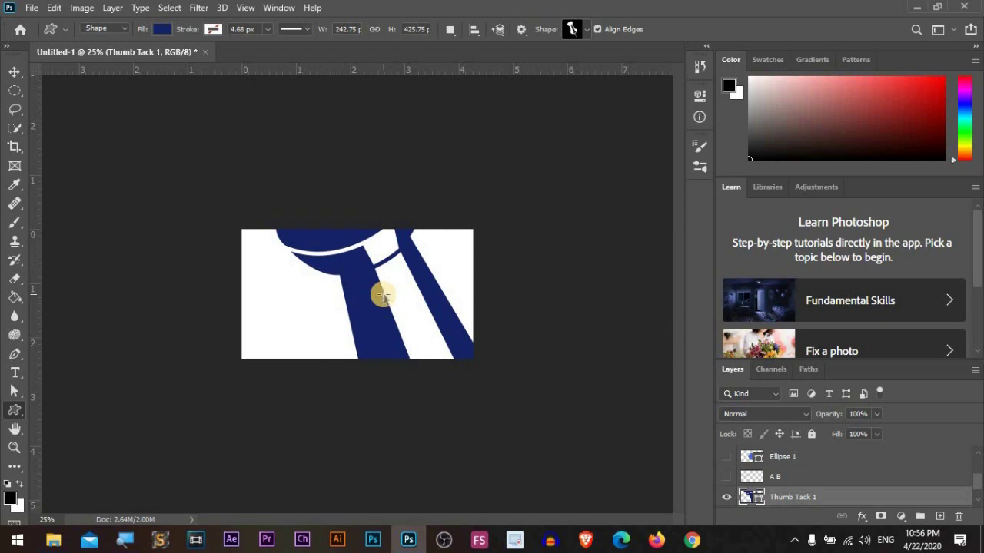
key("ctrl+t")
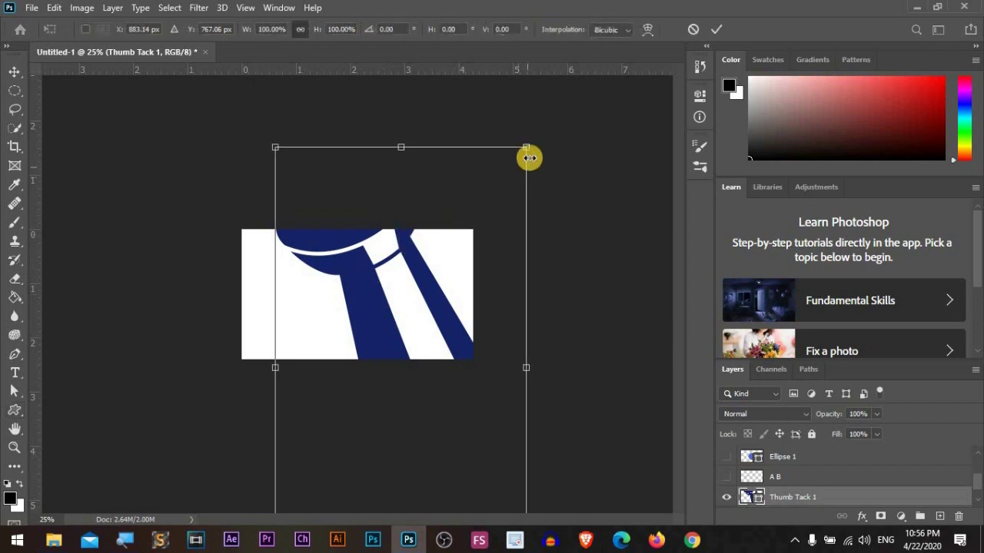
left_click_drag(516, 160, 353, 300)
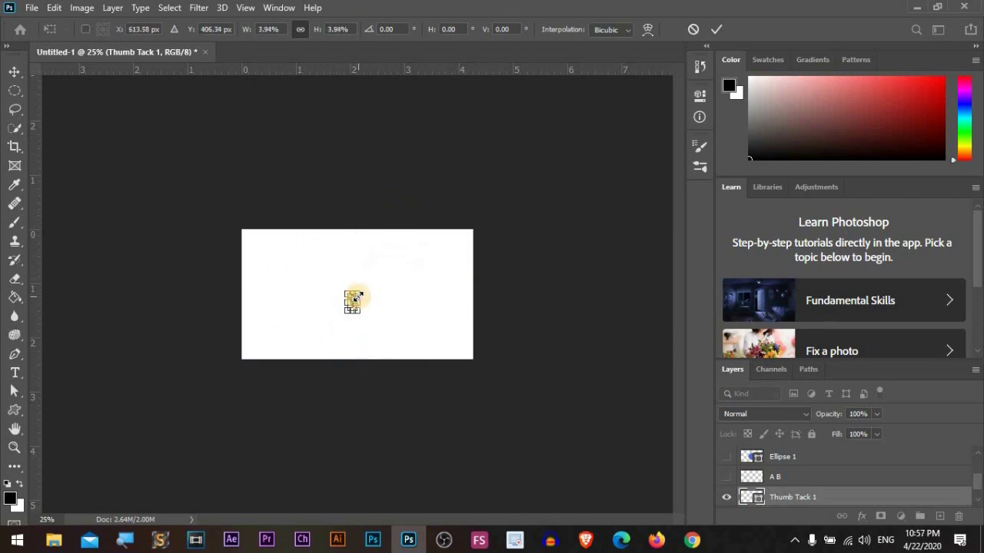
key("Return")
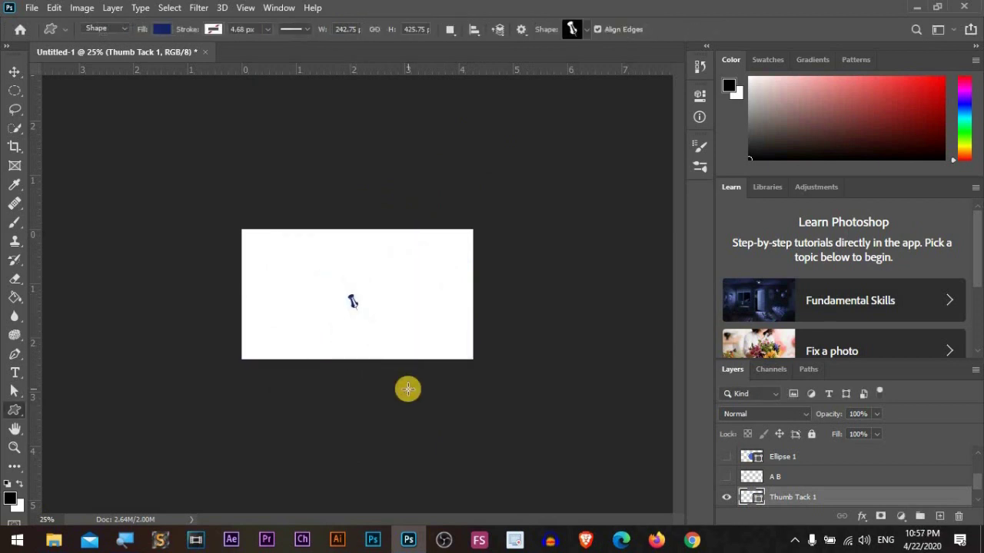
key("ctrl+0")
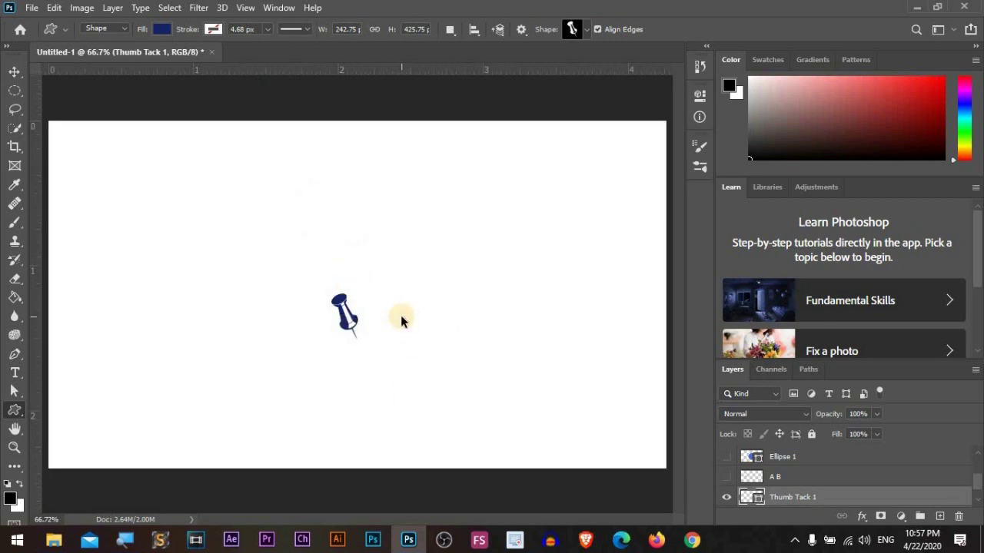
key("ctrl+minus")
key("ctrl+minus")
key("ctrl+minus")
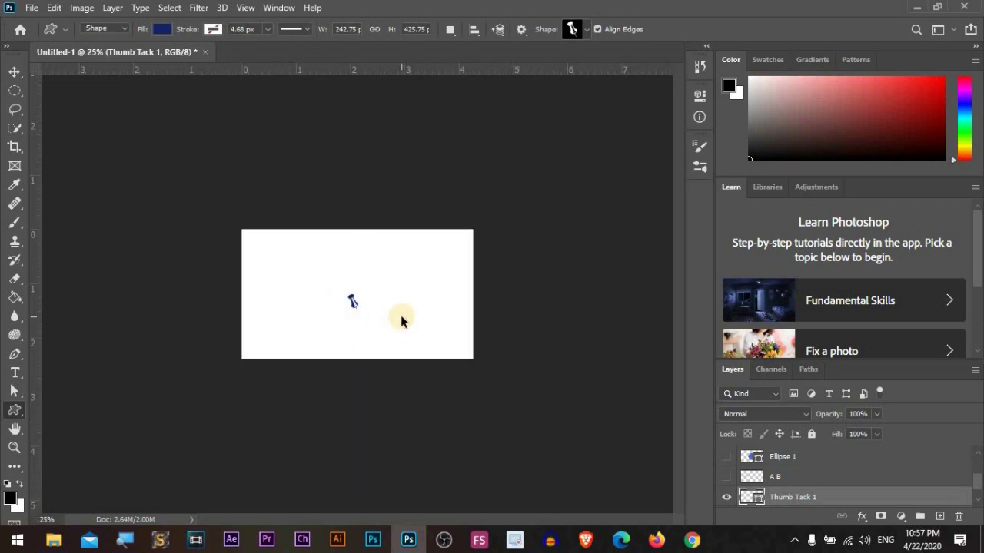
key("ctrl+t")
left_click_drag(346, 292, 157, 86)
left_click_drag(355, 314, 564, 527)
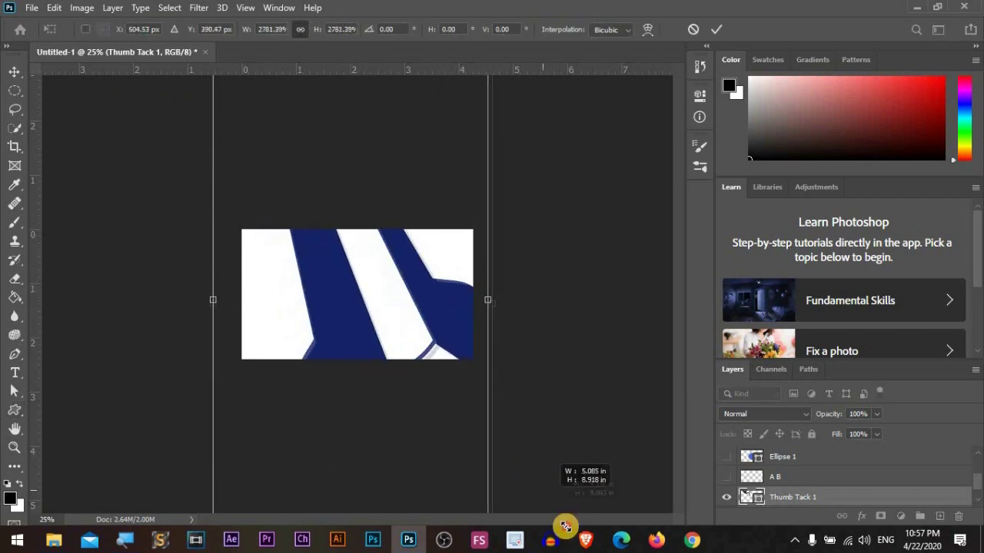
key("Return")
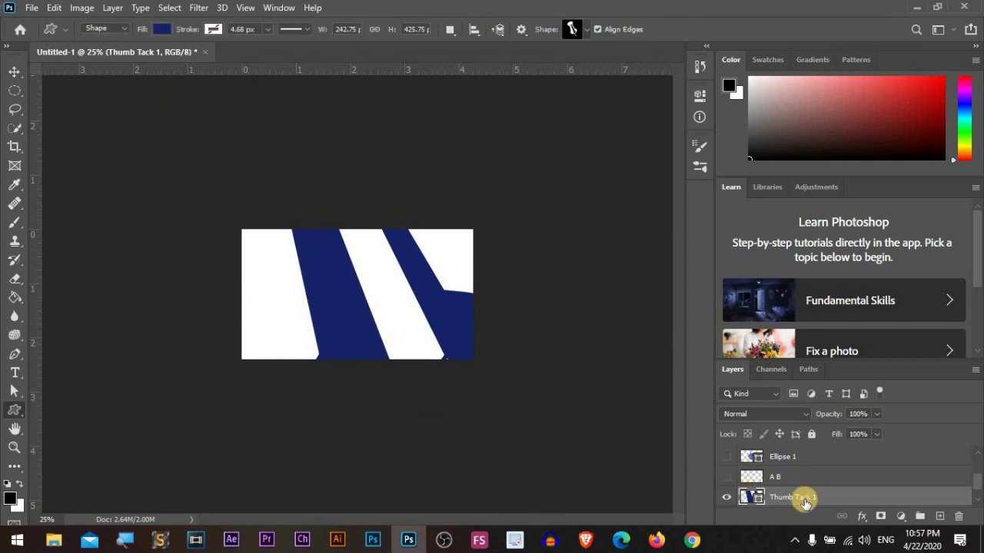
key("Delete")
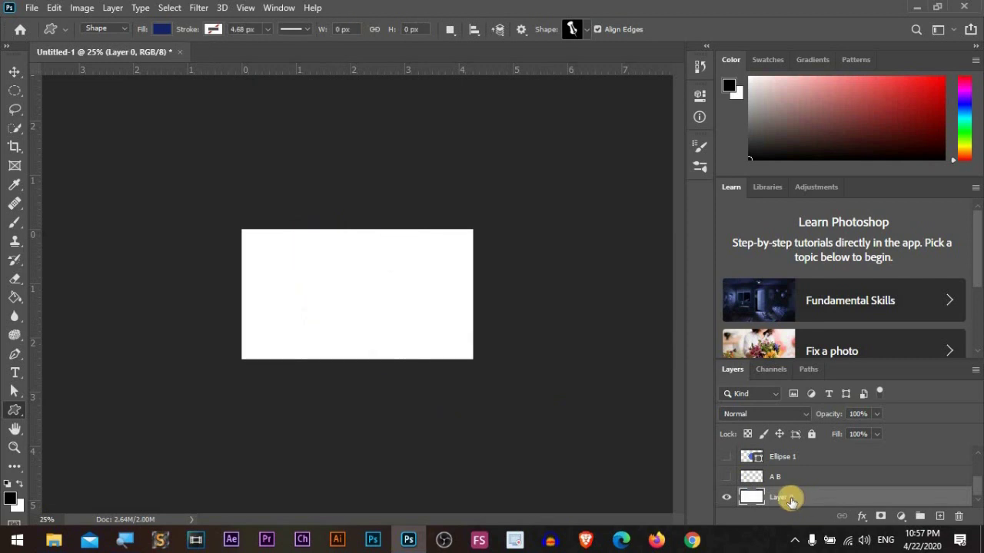
Fit the canvas on screen and create a new layer named Layer 1.
key("ctrl+0")
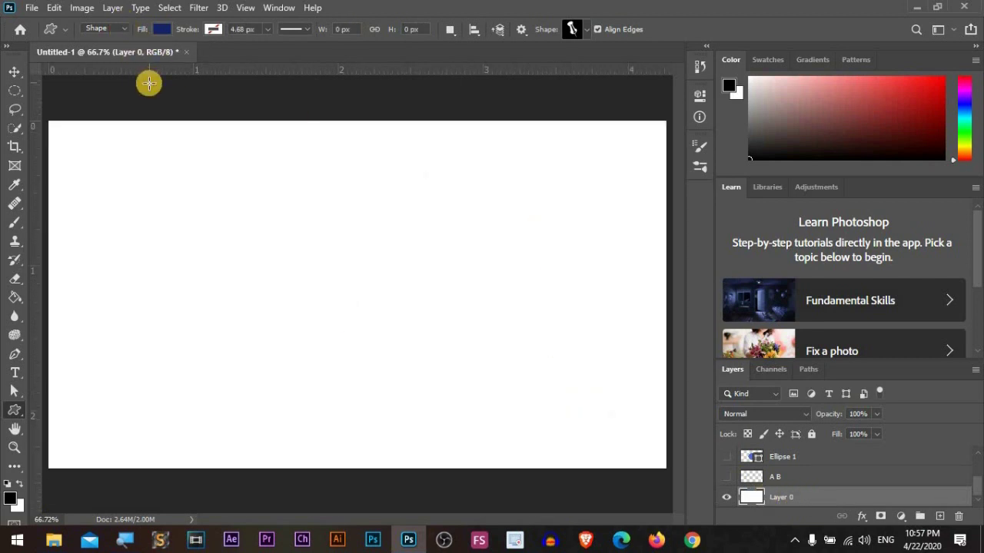
key("ctrl+shift+n")
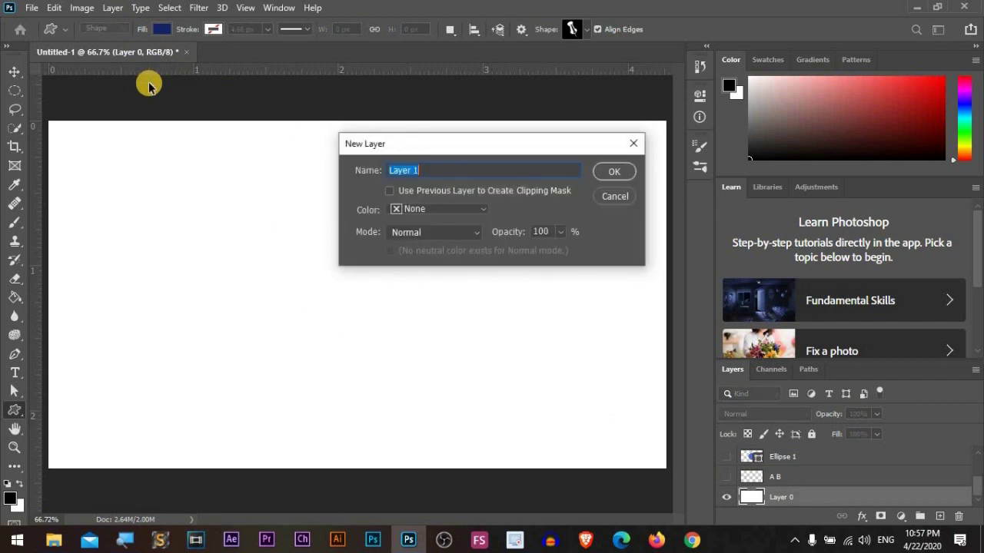
key("Return")
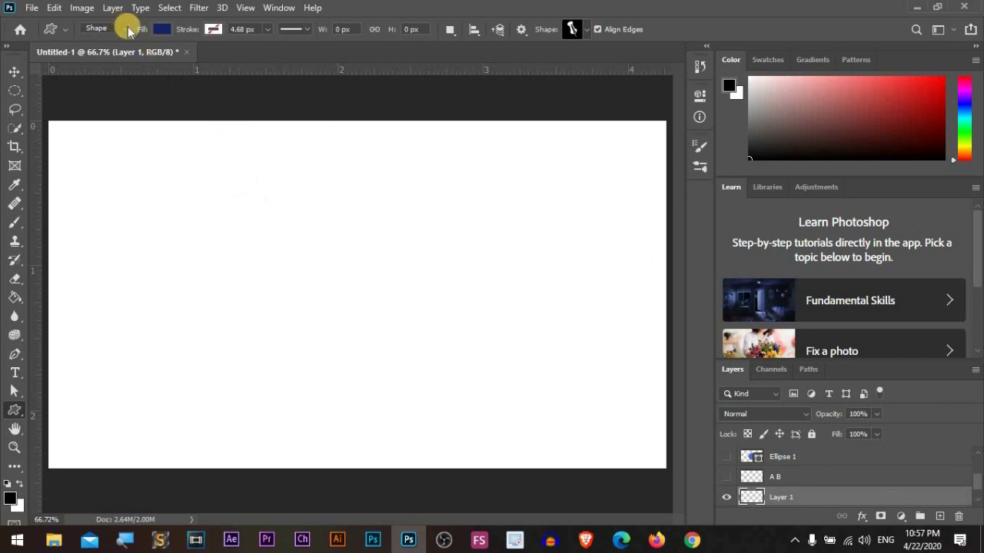
Set the shape tool mode to Pixels and draw a black pushpin on Layer 1.
left_click(128, 30)
left_click(116, 63)
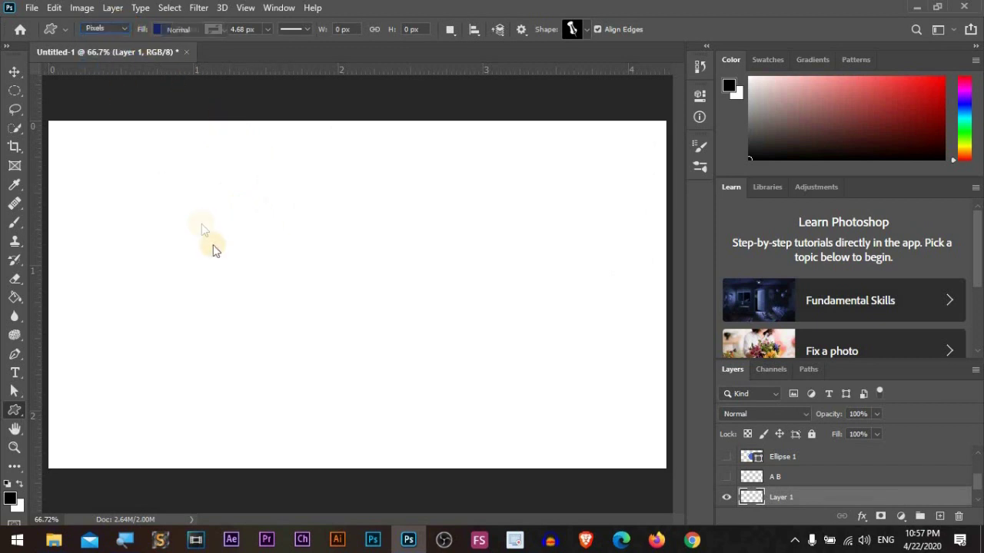
left_click_drag(310, 189, 438, 386)
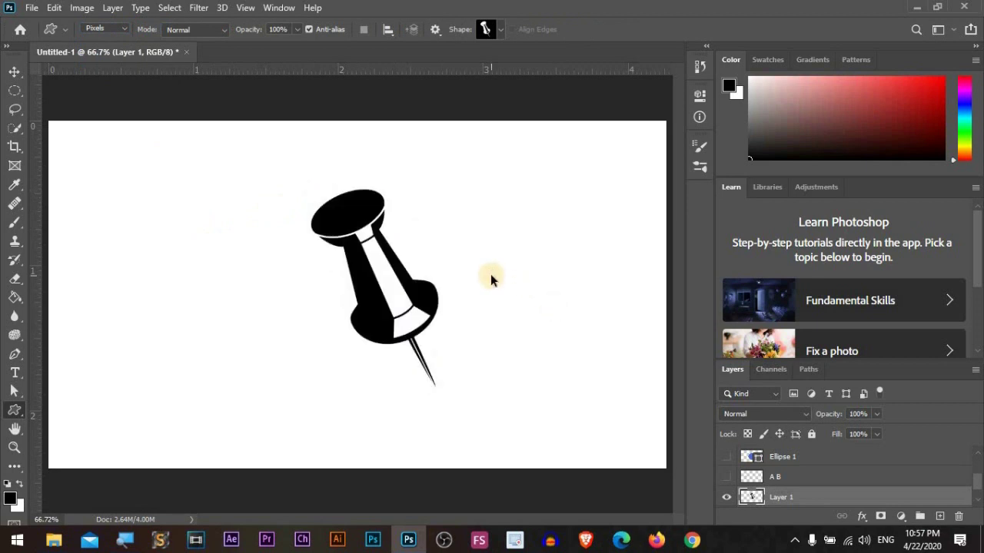
Free Transform the pushpin, scaling it up to about 511%.
key("ctrl+minus")
key("ctrl+minus")
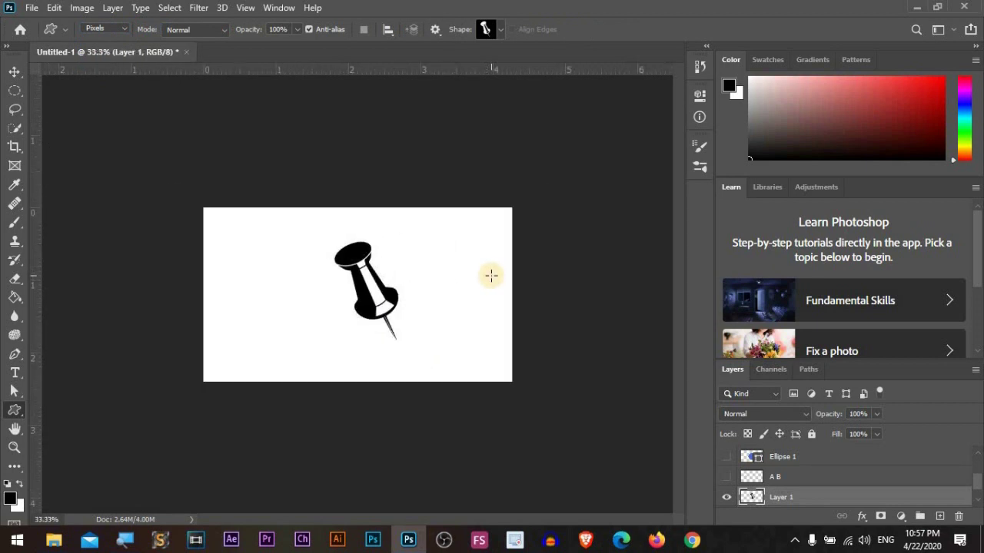
key("ctrl+t")
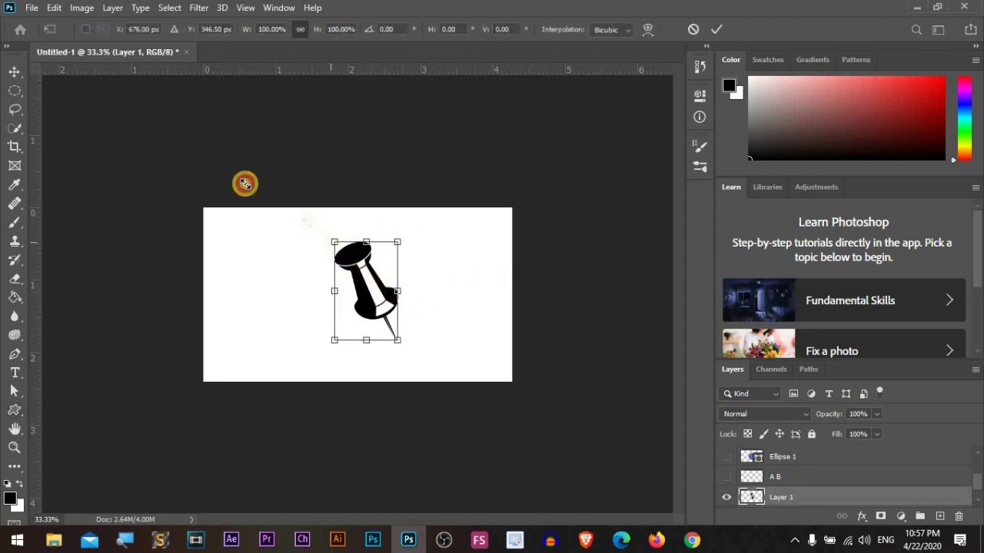
left_click_drag(306, 220, 289, 296)
left_click_drag(397, 340, 556, 473)
key("Return")
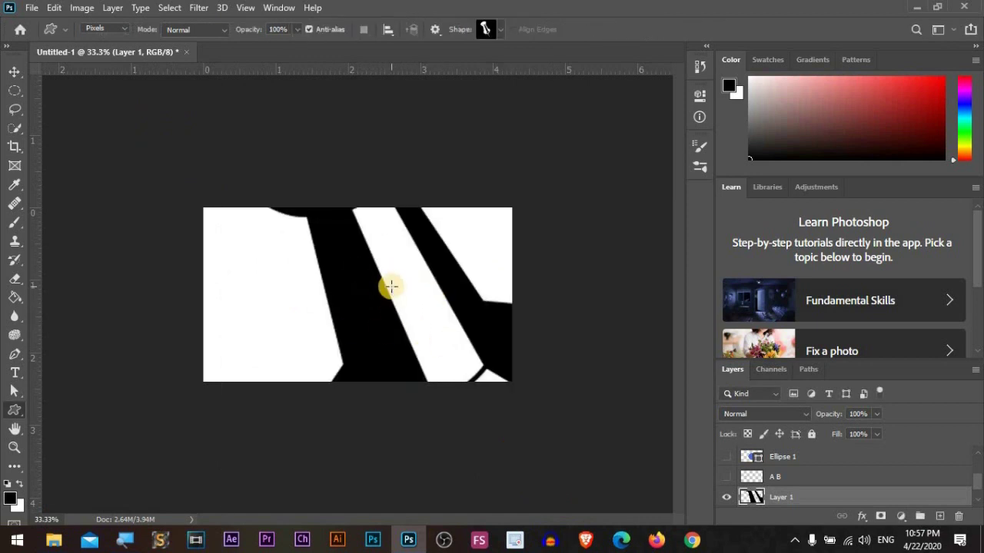
Shrink the pushpin to about 3% and move it to the canvas's lower left.
key("ctrl+t")
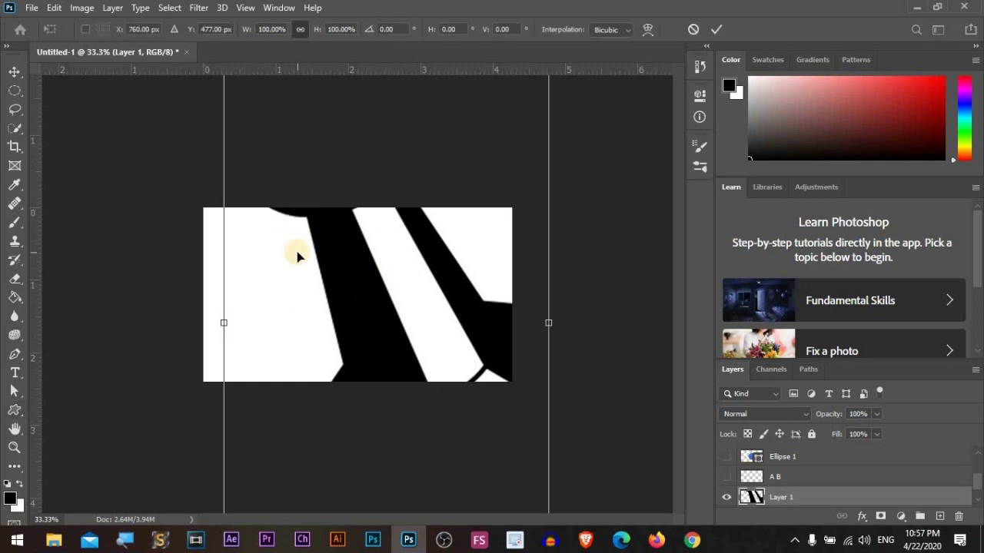
key("ctrl+minus")
key("ctrl+minus")
left_click_drag(284, 182, 416, 379)
left_click_drag(428, 396, 335, 297)
key("ctrl+0")
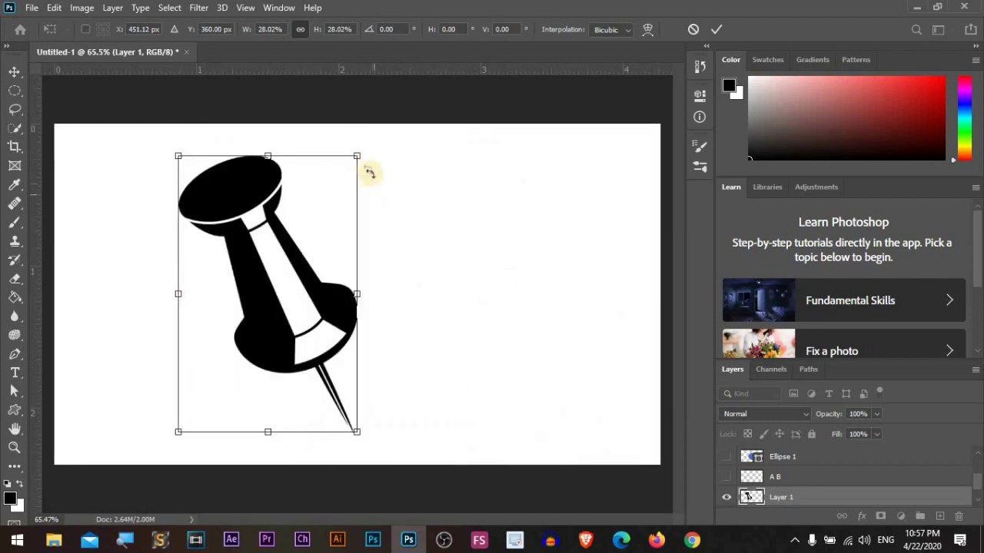
left_click_drag(361, 154, 356, 156)
left_click_drag(292, 263, 226, 420)
key("Return")
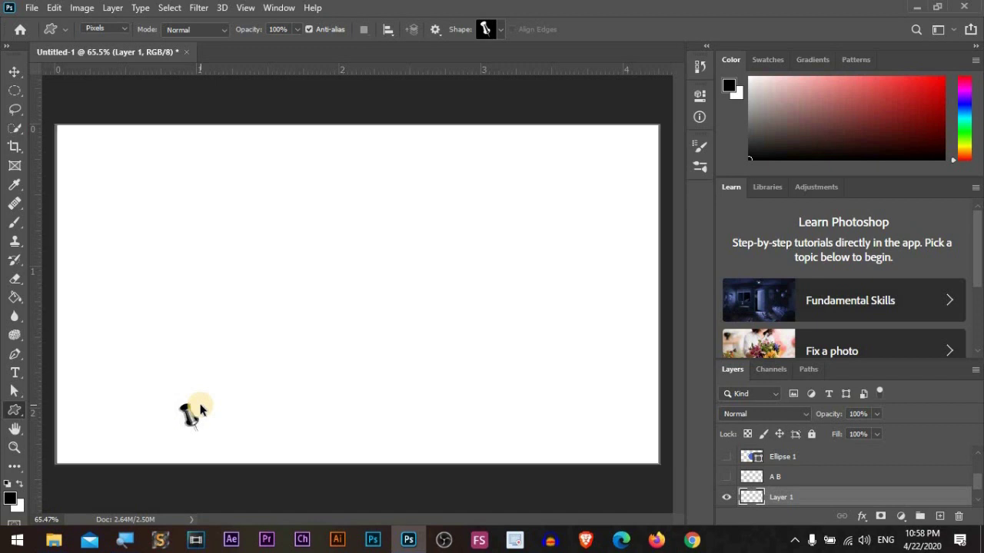
Enlarge the tiny pin with Free Transform, then revert to Layer 0's plain white canvas.
scroll(200, 407, "down", 3)
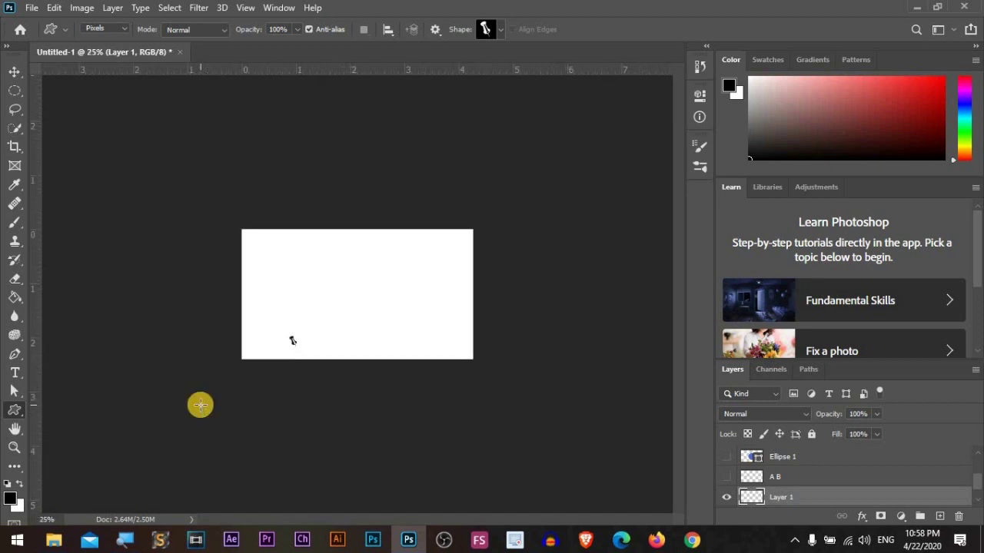
key("ctrl+t")
left_click_drag(297, 335, 351, 402)
key("Return")
key("u")
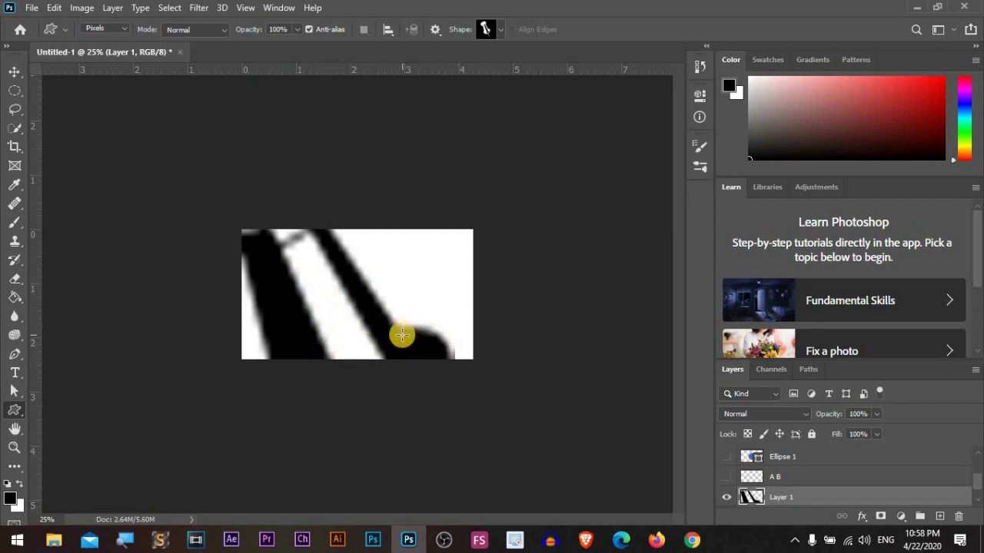
key("ctrl+z")
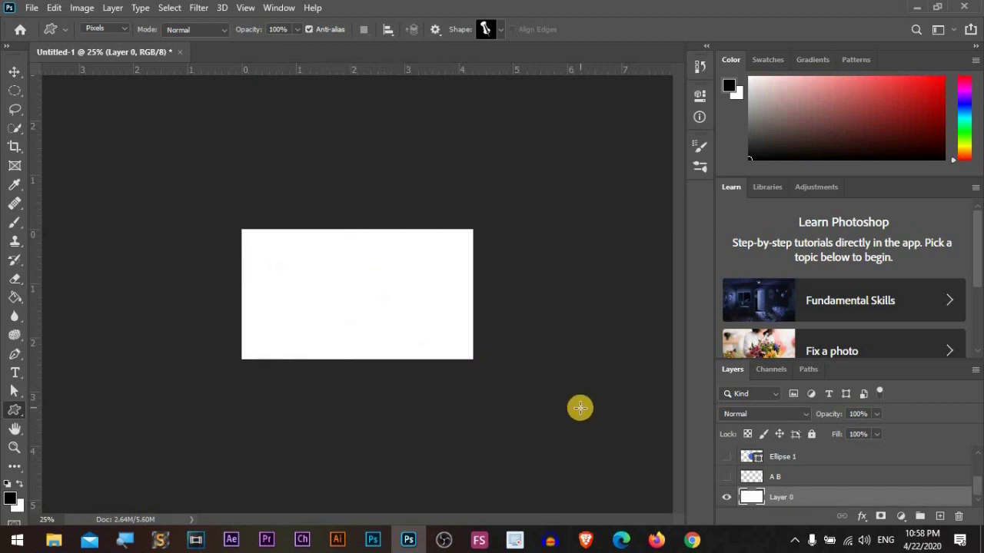
Fit the canvas on screen, select the Pen tool, and show the Rectangle 1 layer.
key("ctrl+0")
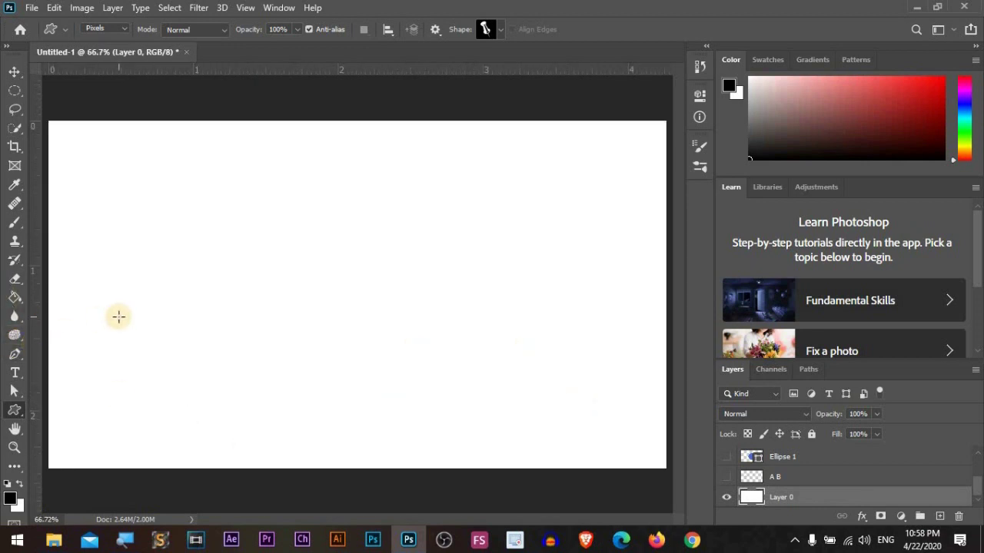
key("p")
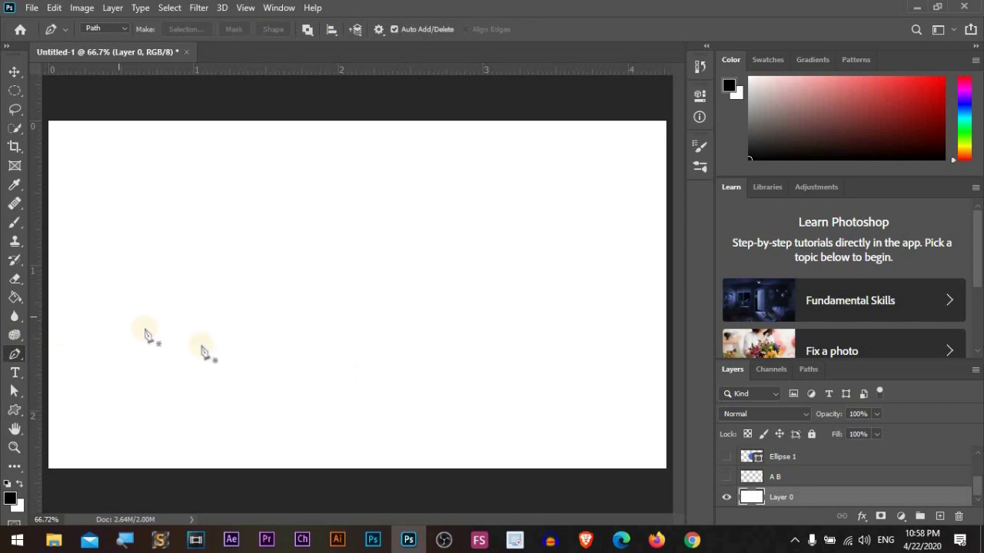
scroll(803, 494, "up", 2)
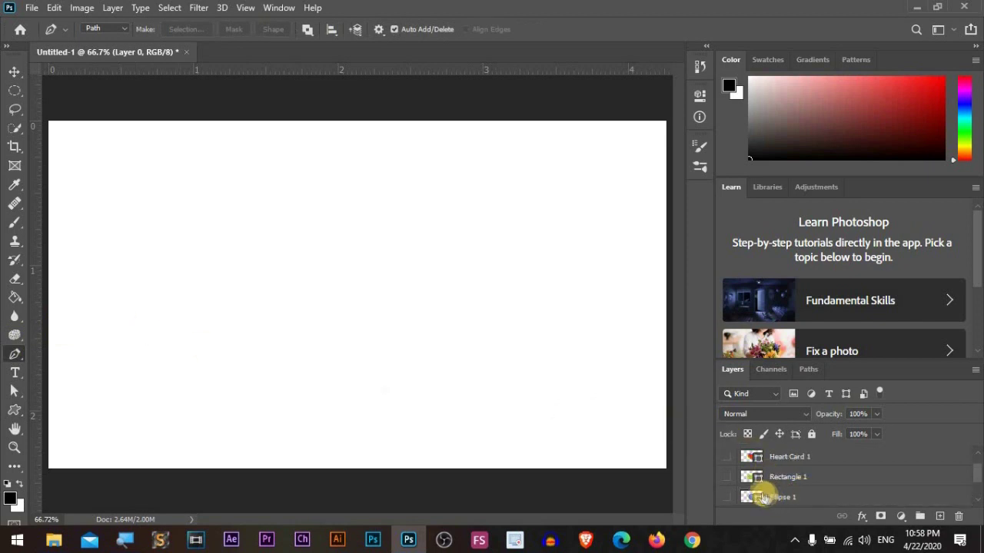
left_click(726, 477)
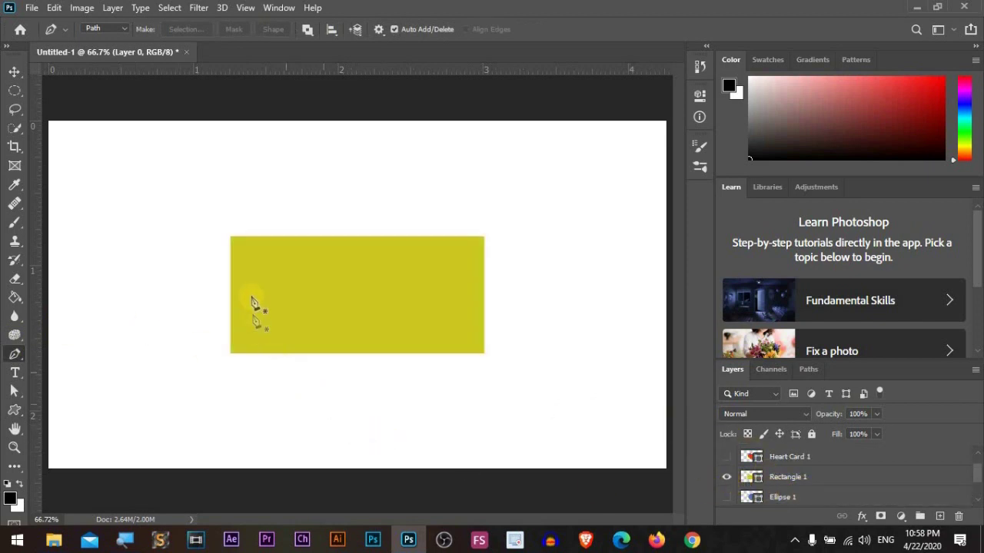
Trace a closed path through the rectangle's four corners, re-placing the bottom-right anchor.
left_click(230, 238)
left_click(484, 236)
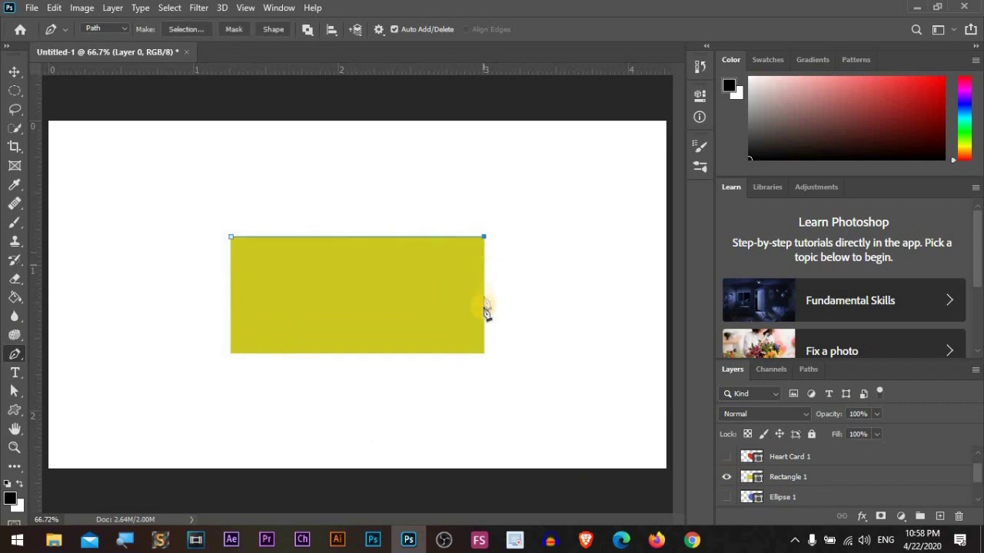
left_click(478, 353)
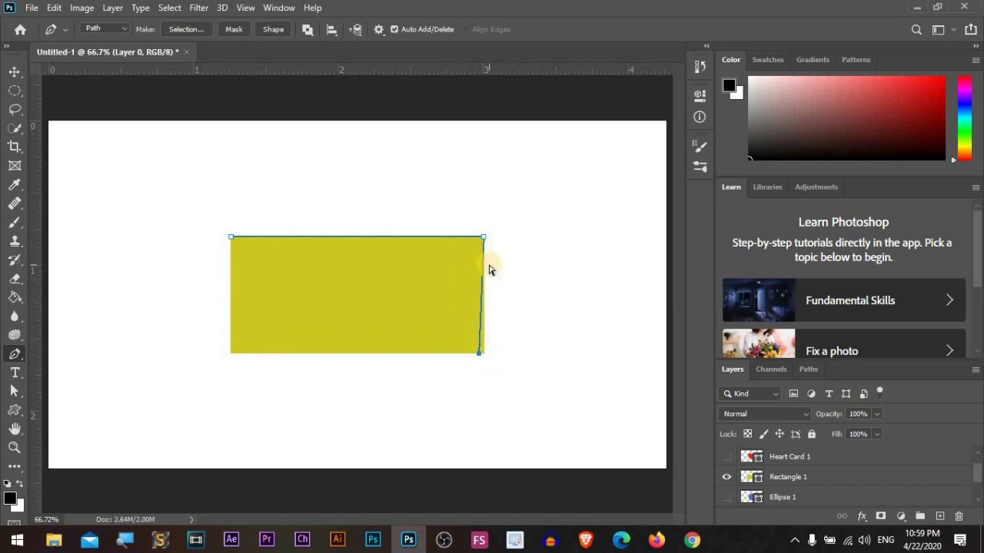
key("ctrl+z")
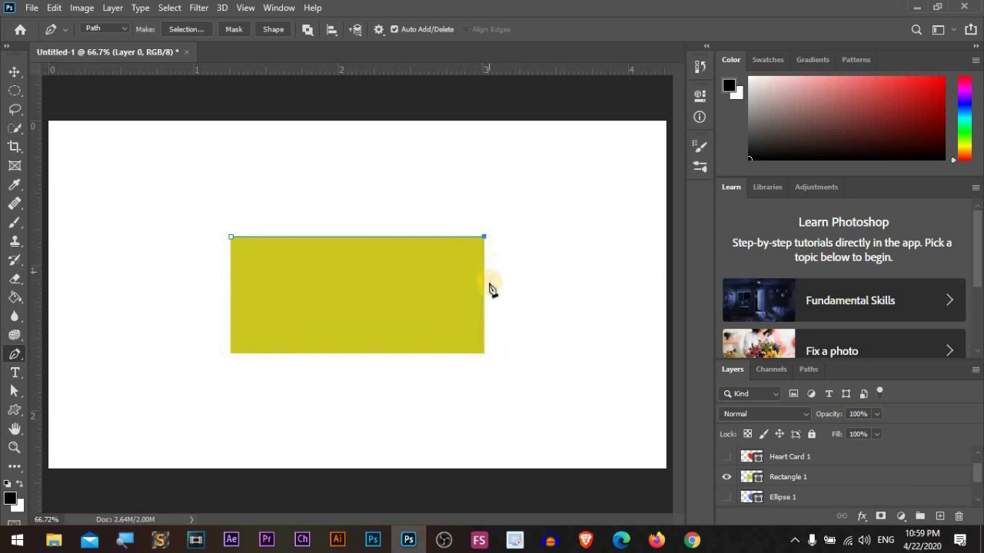
left_click(483, 354)
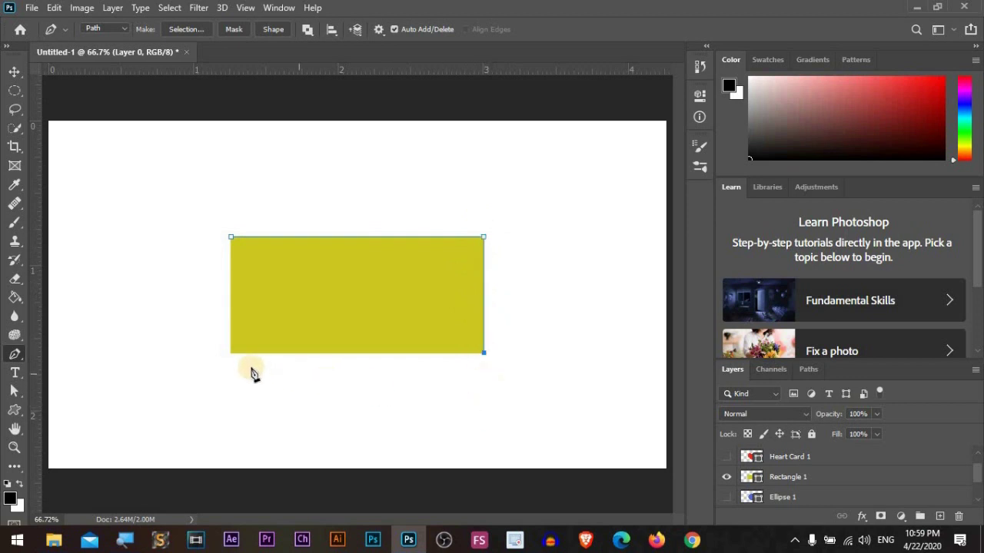
left_click(230, 354)
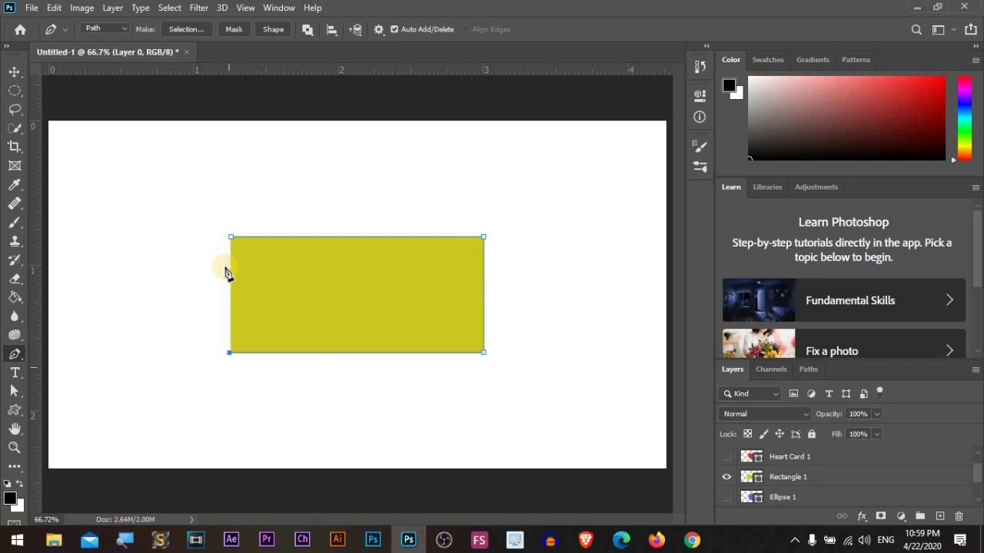
left_click(230, 237)
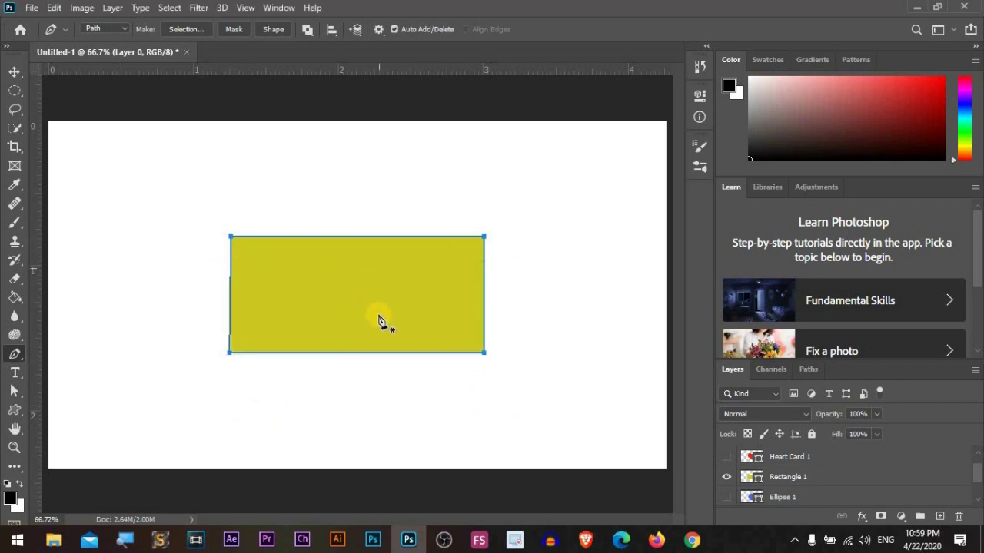
Convert the rectangle path into a selection via Make Selection, then deselect with Ctrl+D.
right_click(421, 289)
left_click(468, 265)
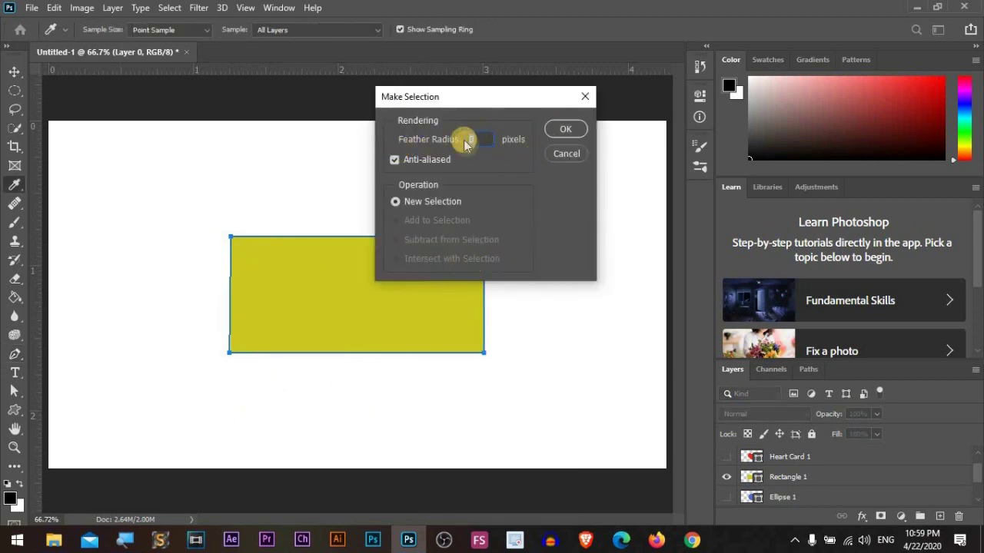
left_click(569, 130)
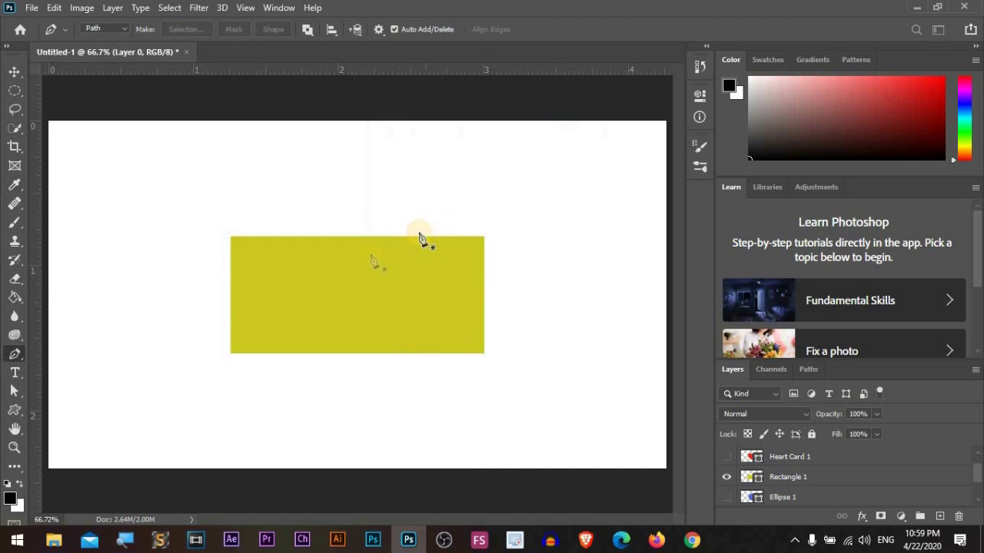
key("ctrl+d")
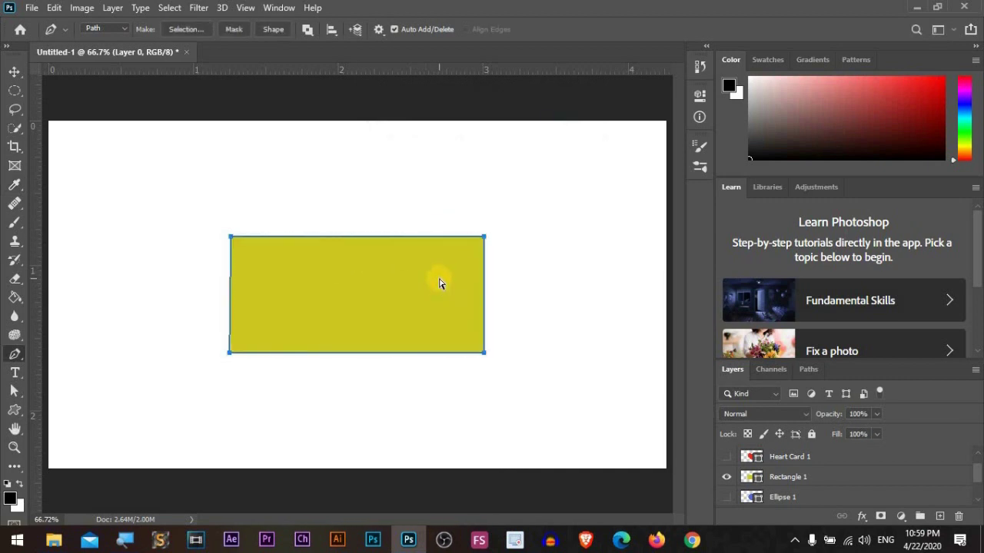
key("ctrl+Return")
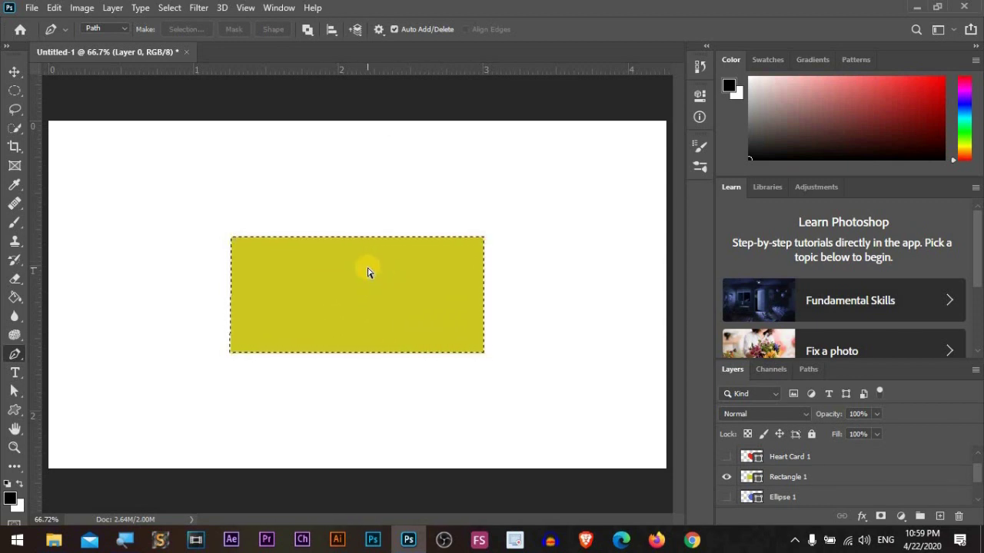
key("ctrl+d")
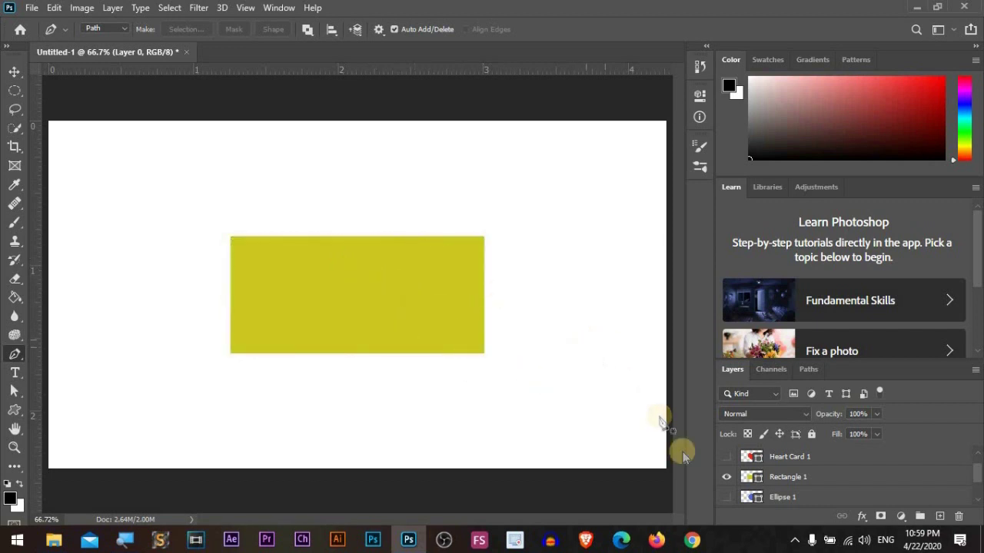
Hide Rectangle 1, show the blue Ellipse 1 circle, and anchor a path at its top and right edge.
left_click(732, 477)
scroll(813, 468, "down", 2)
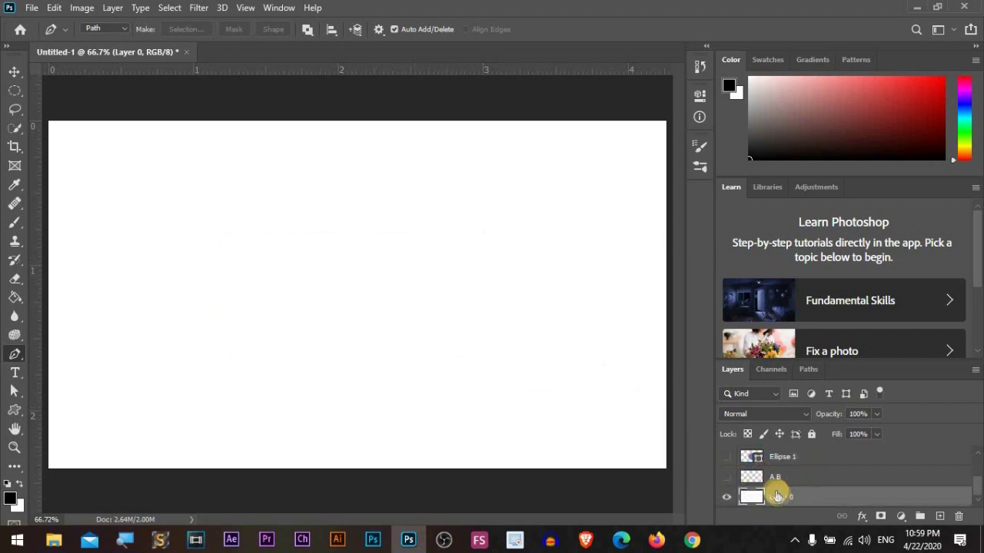
left_click(726, 457)
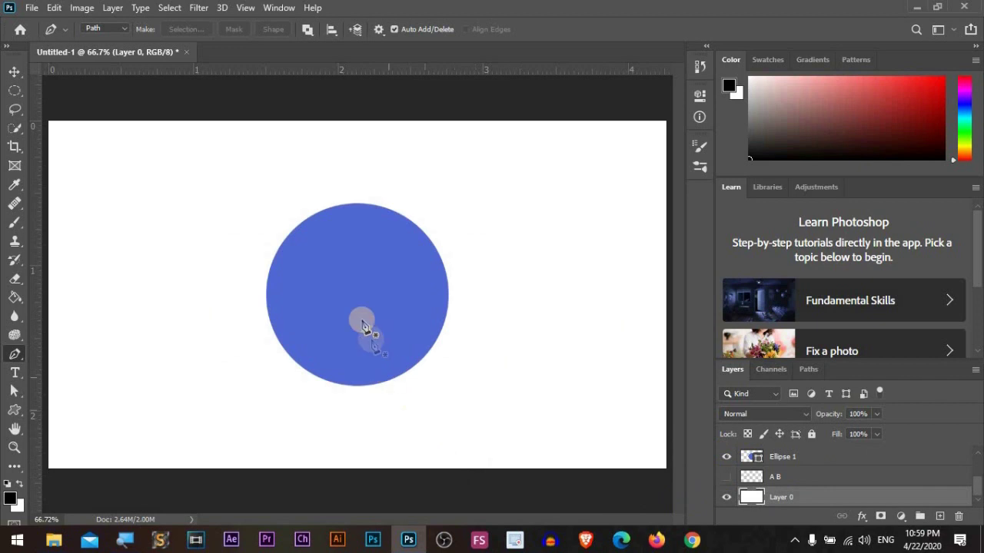
left_click(357, 205)
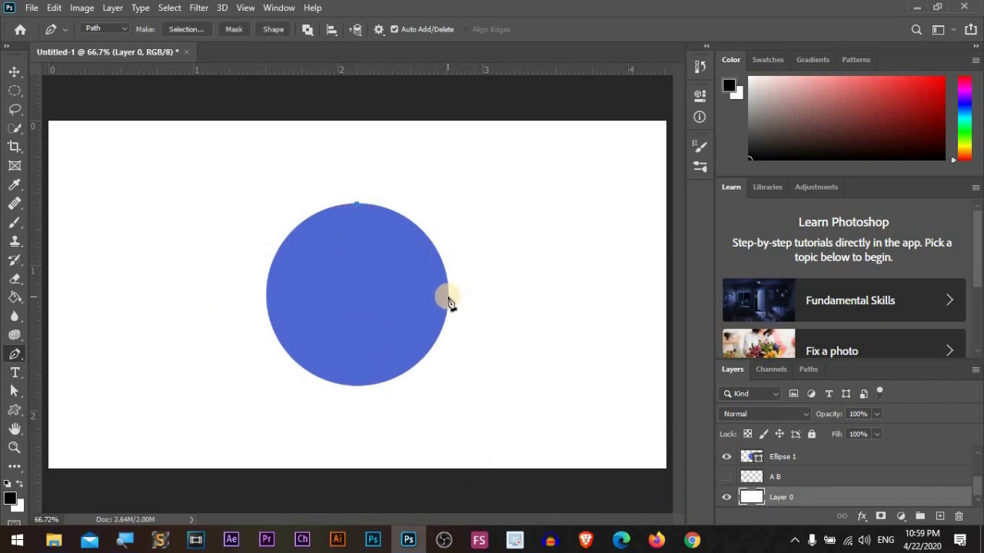
left_click_drag(448, 297, 448, 386)
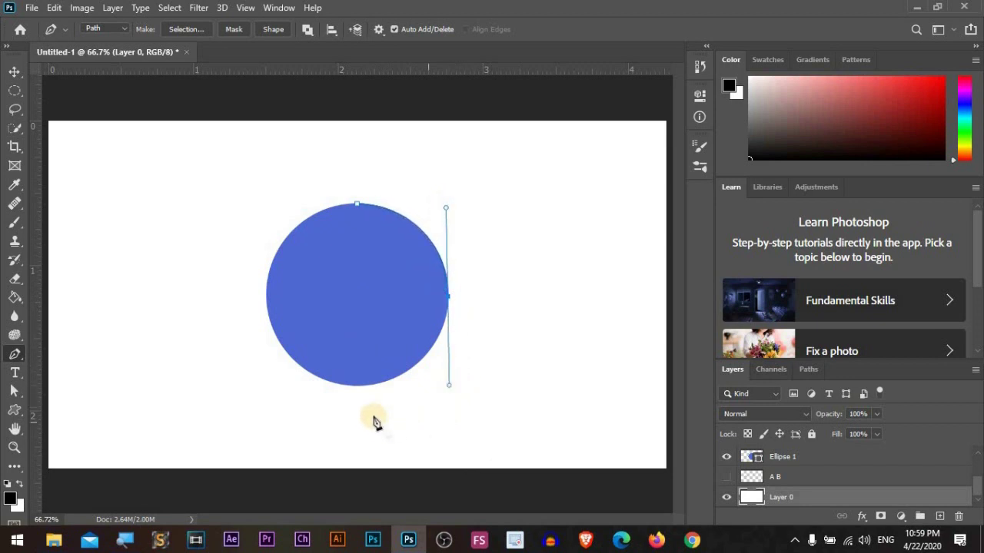
Add curved anchors at the circle's bottom and left, adjusting handles to hug the curve.
left_click(359, 390)
left_click_drag(358, 390, 347, 385)
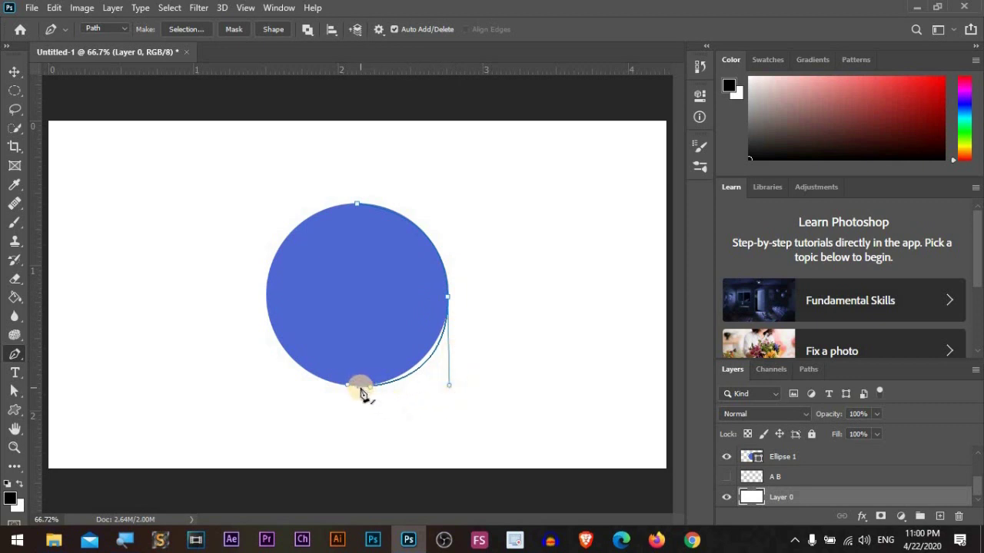
left_click_drag(355, 388, 305, 402)
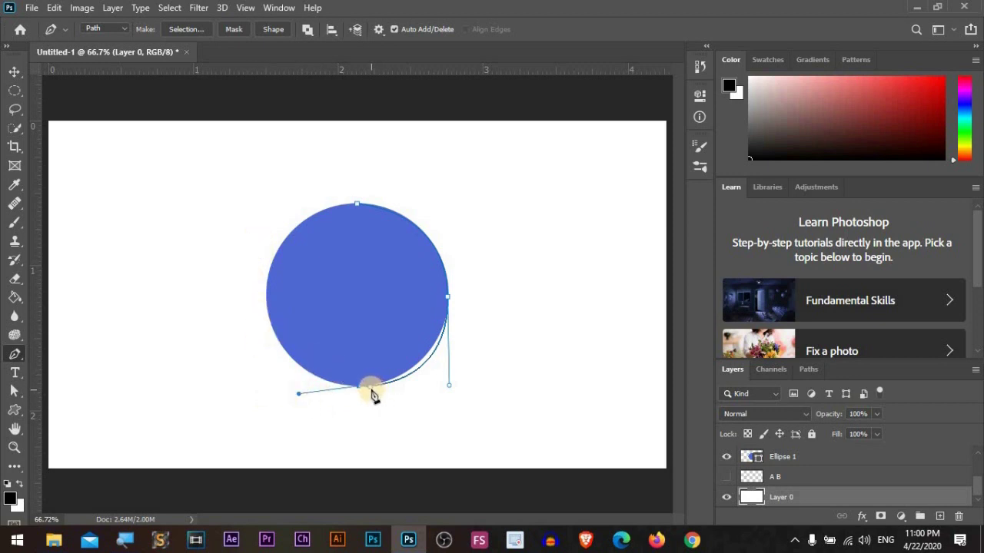
left_click_drag(389, 408, 368, 387)
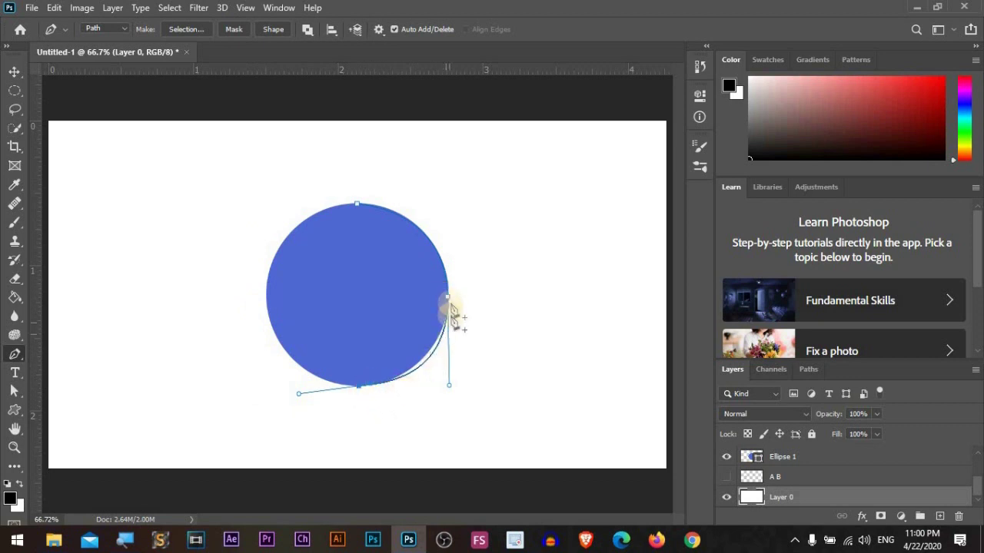
left_click_drag(450, 387, 443, 377)
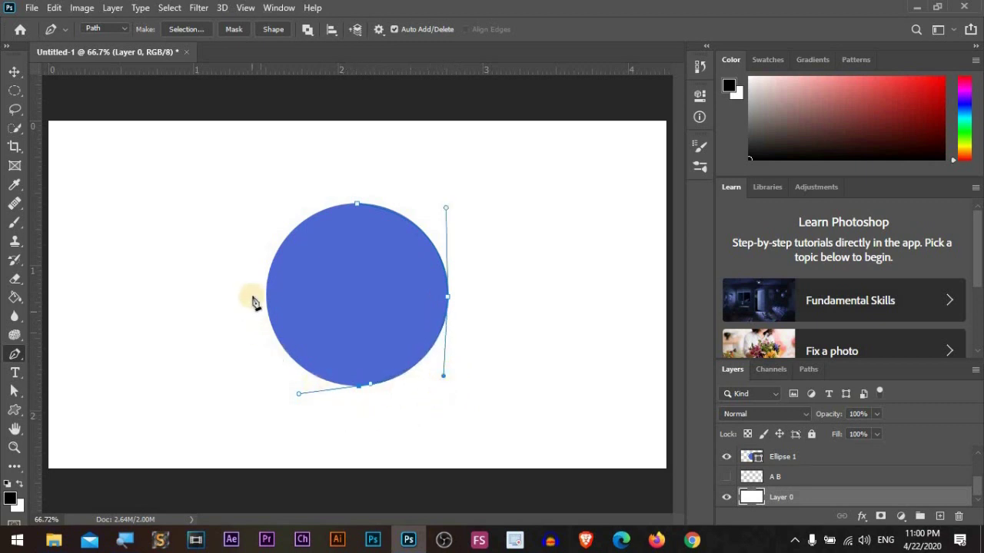
left_click_drag(266, 299, 267, 265)
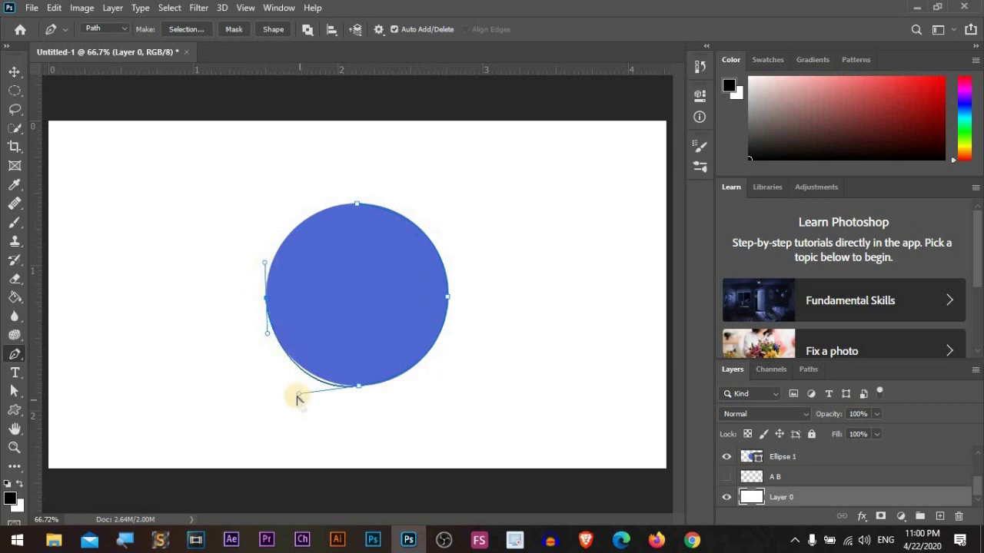
left_click_drag(300, 395, 295, 384)
Close the circle path at the top, convert it to a selection, then deselect.
left_click(355, 207)
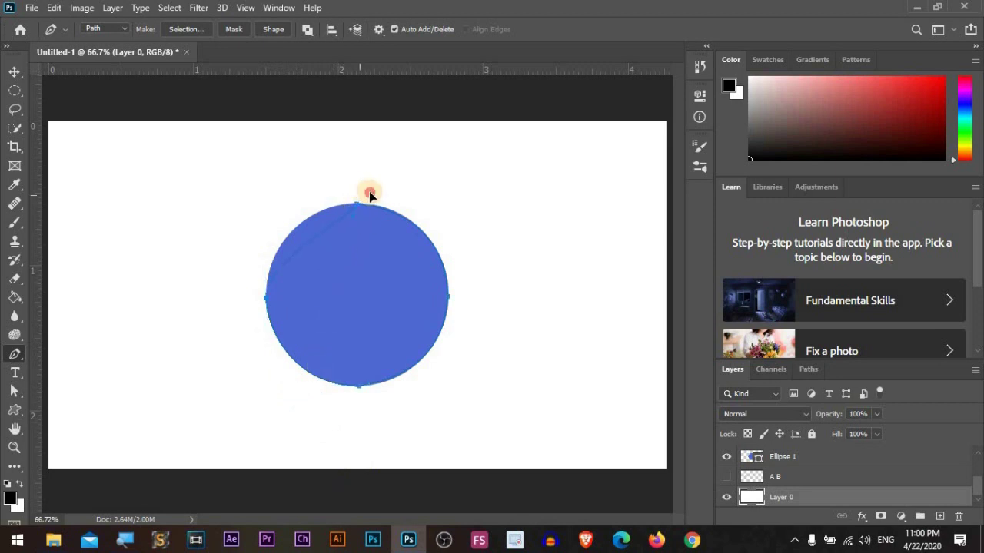
left_click_drag(390, 199, 408, 208)
left_click_drag(415, 208, 416, 207)
key("Escape")
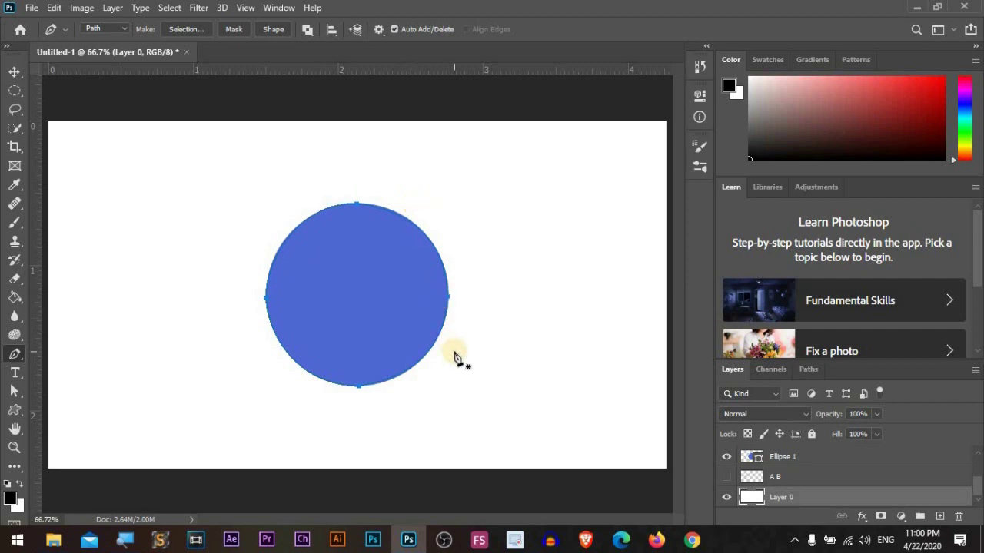
key("ctrl+Return")
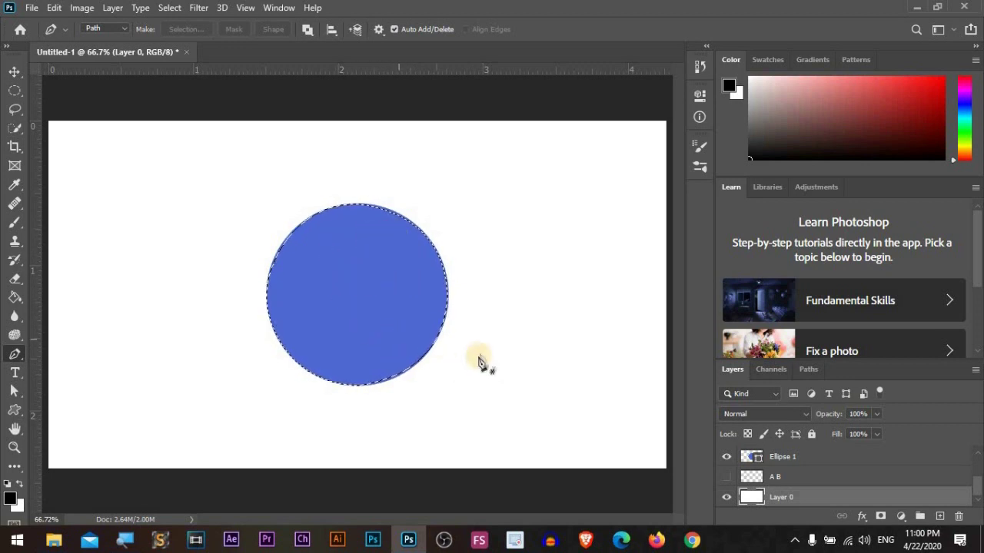
key("ctrl+d")
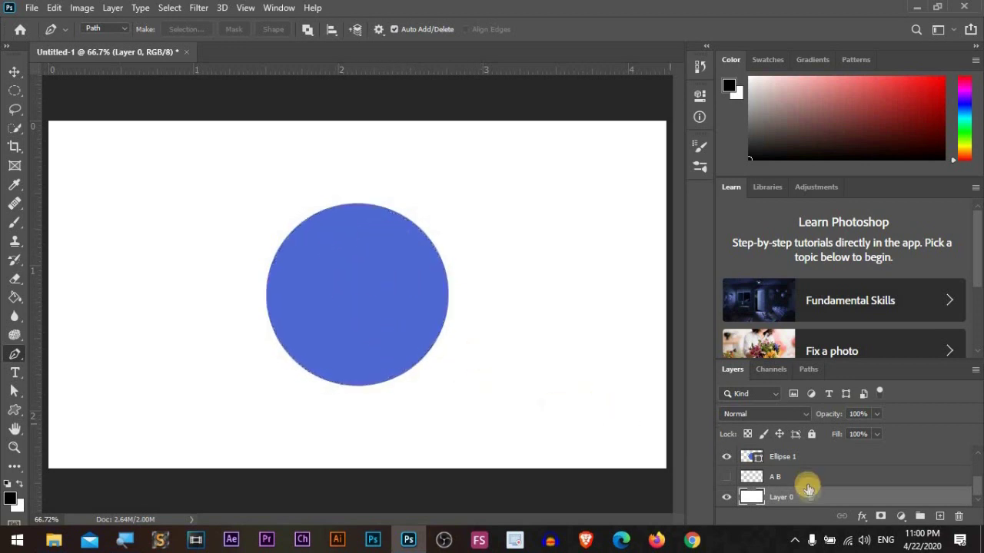
Hide the blue circle and start the heart path at the top notch, curving around the right lobe.
left_click(727, 459)
scroll(812, 496, "up", 2)
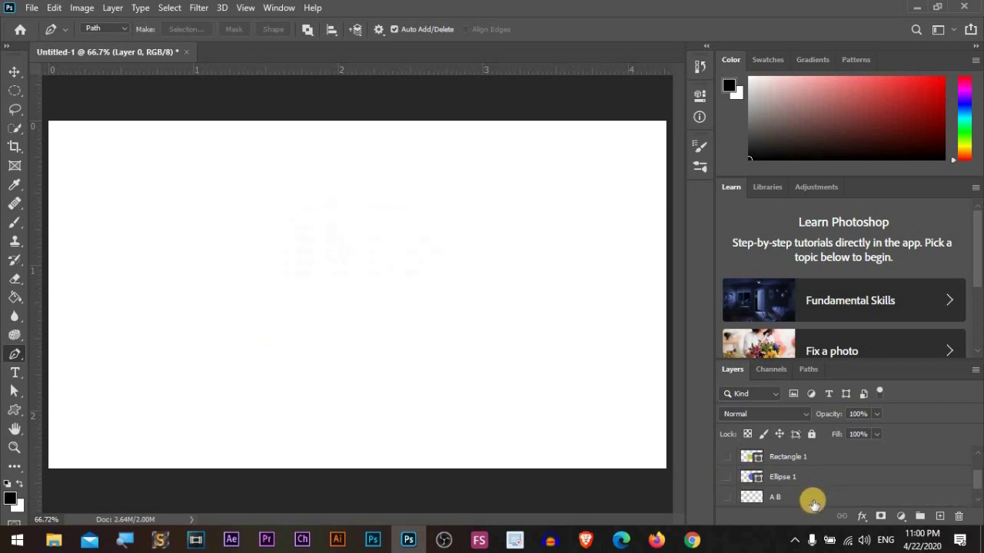
left_click(727, 458)
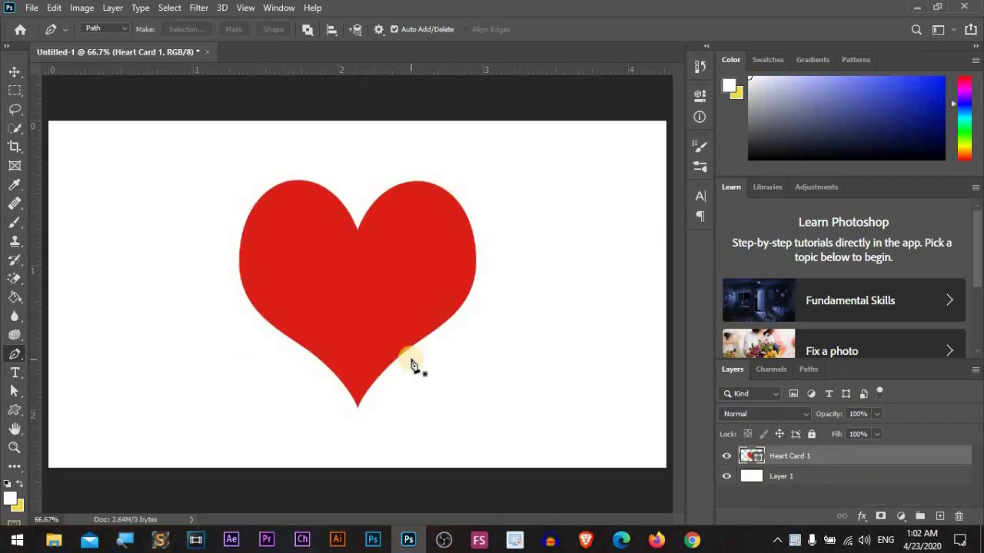
left_click(357, 231)
left_click_drag(421, 183, 458, 189)
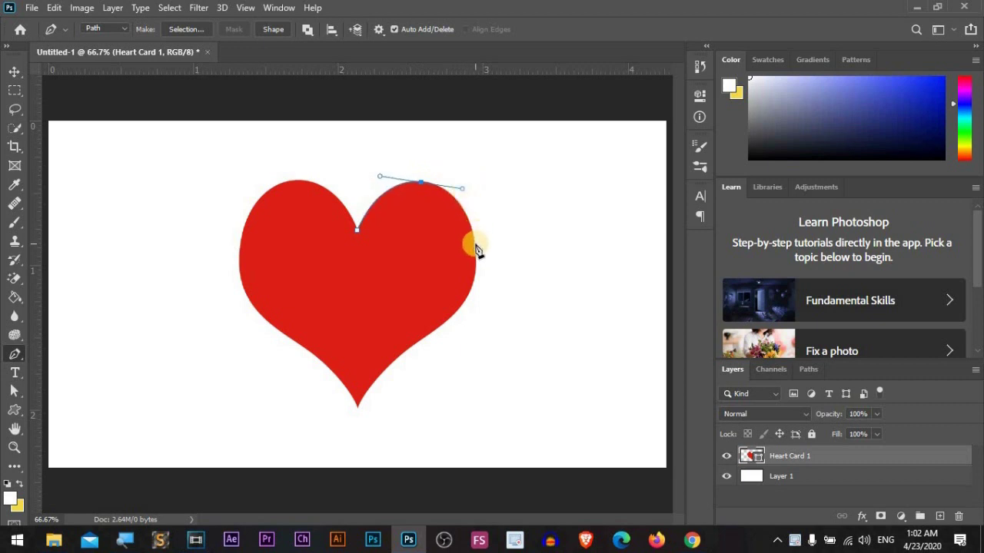
left_click_drag(476, 256, 480, 279)
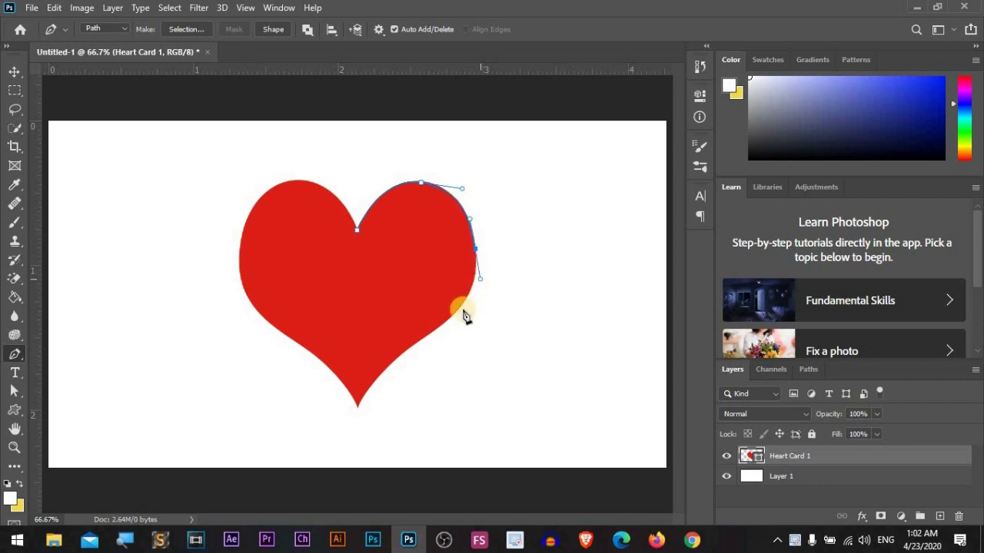
left_click_drag(420, 346, 376, 369)
Continue anchors through the bottom tip and up the left lobe, closing the path at the notch.
left_click(358, 405)
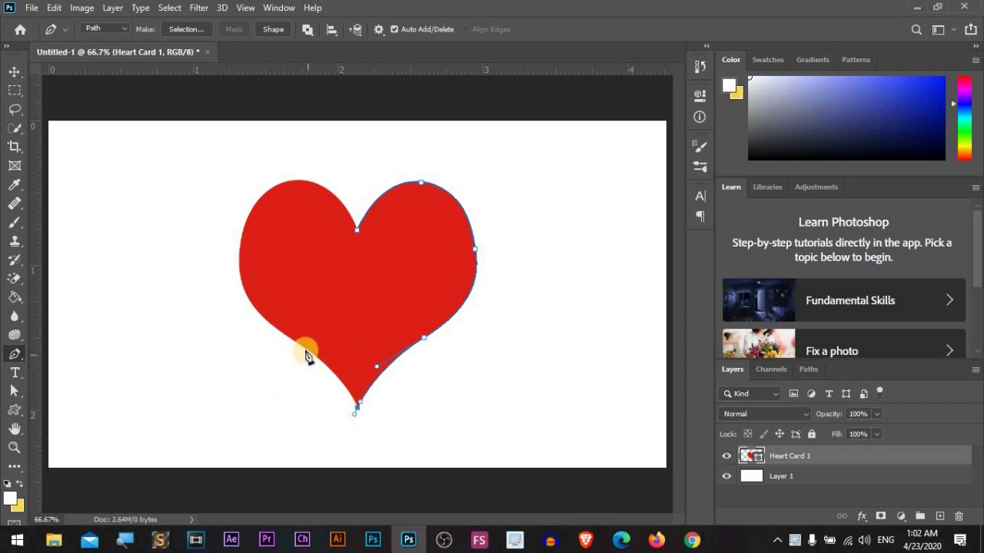
left_click_drag(304, 350, 239, 300)
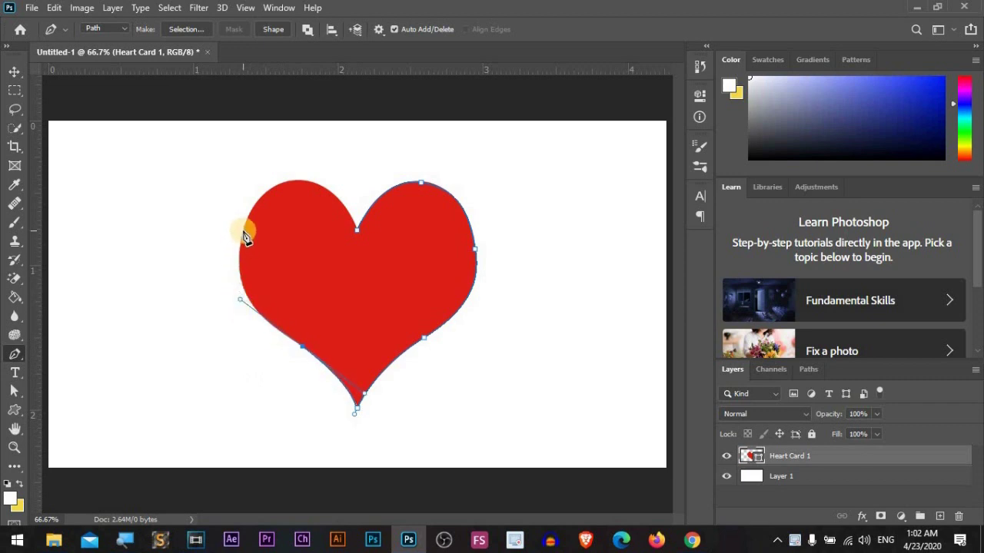
left_click_drag(242, 230, 247, 160)
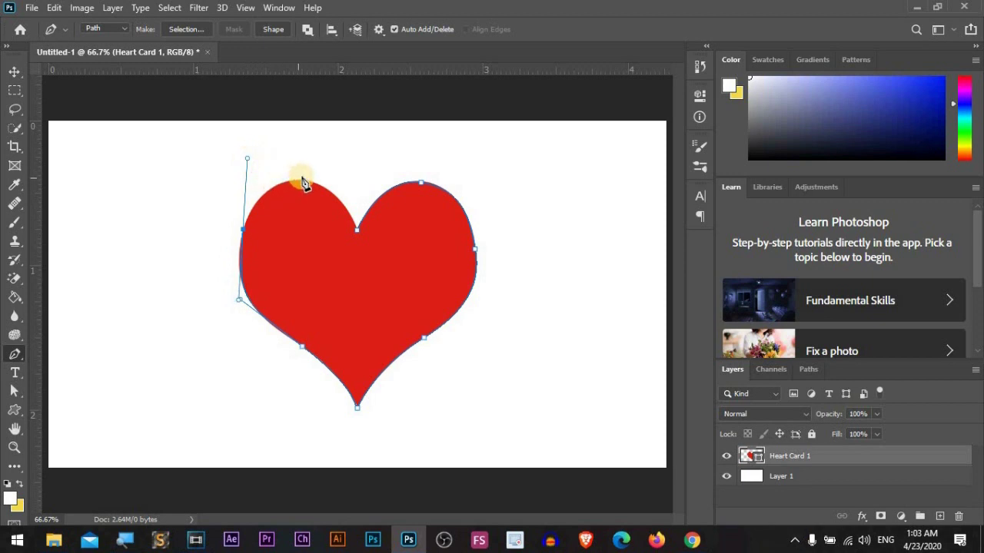
left_click_drag(304, 183, 253, 187)
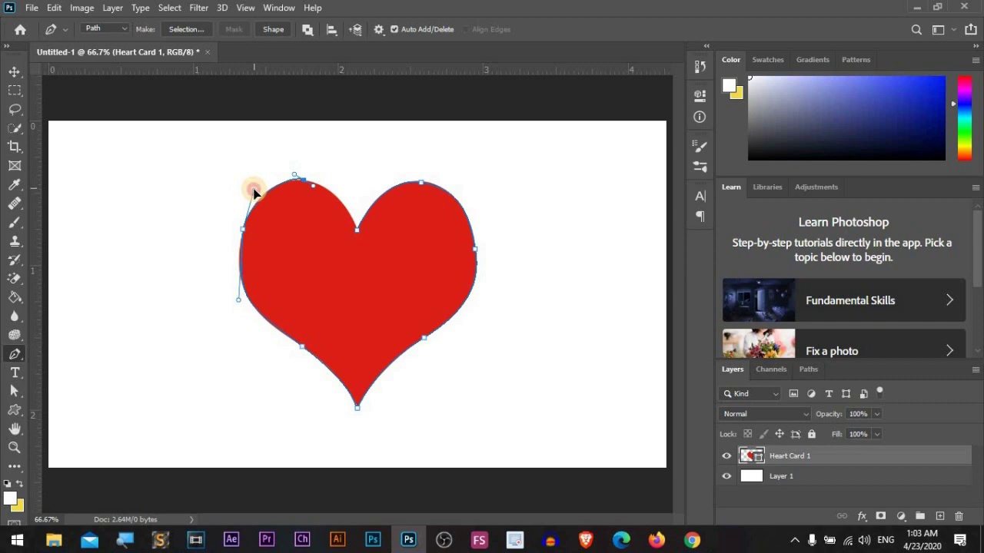
left_click_drag(254, 192, 253, 190)
left_click(302, 176)
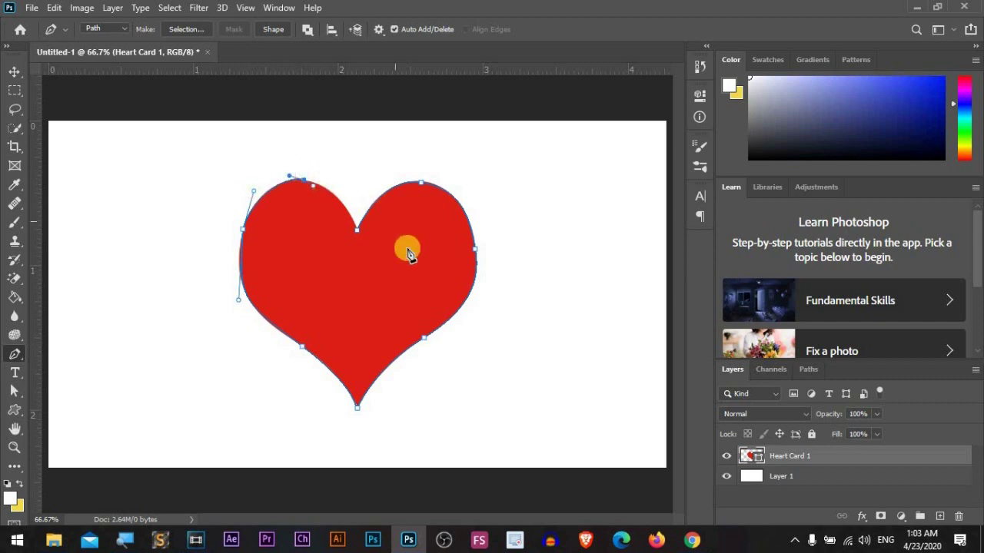
left_click_drag(358, 234, 374, 283)
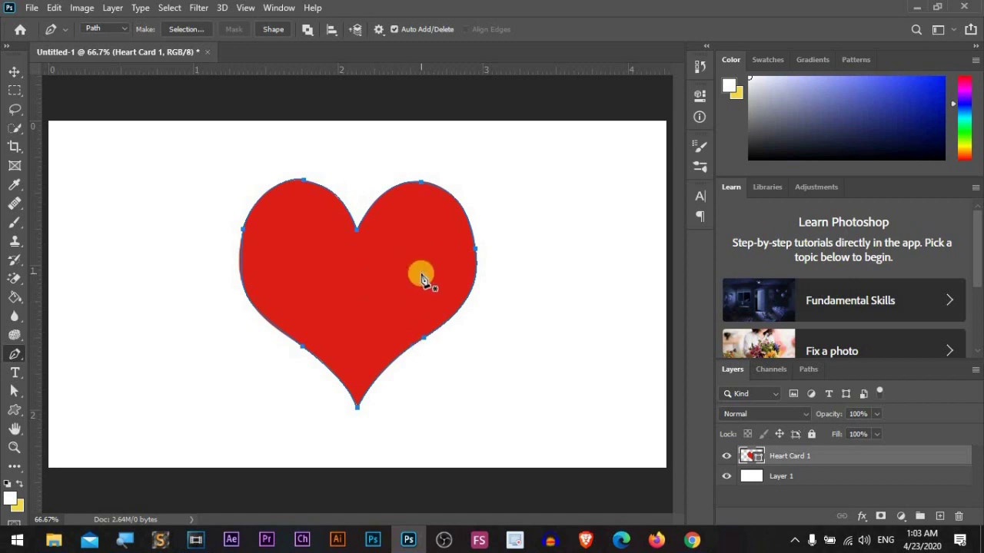
key("ctrl+z")
Undo the stray anchor and restart the heart path from the top dip to the right edge.
key("ctrl+z")
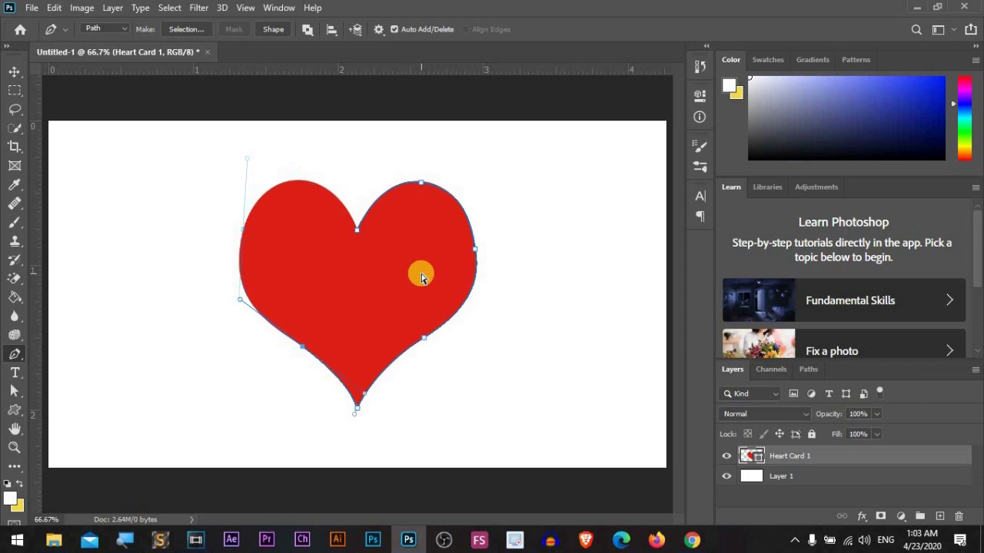
key("ctrl+z")
key("ctrl+z")
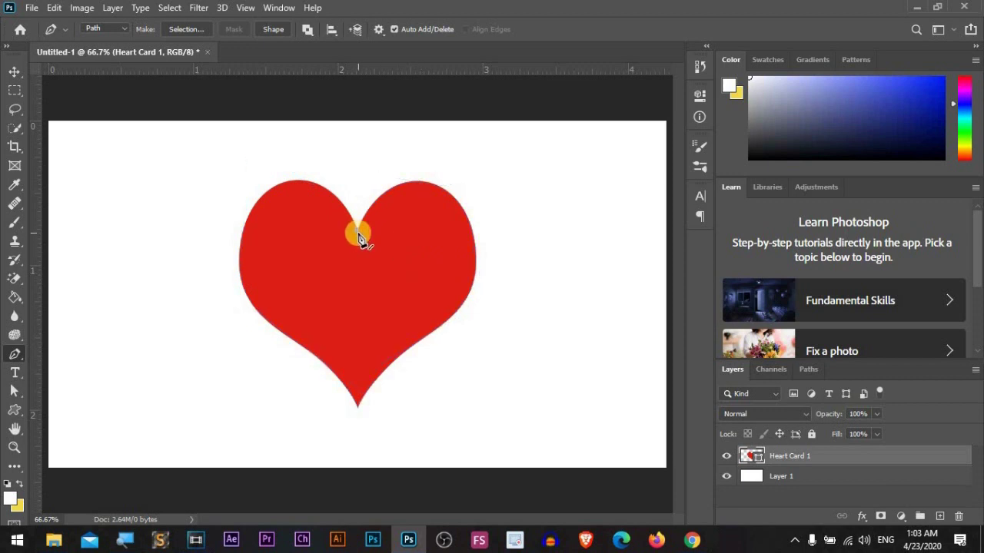
left_click(357, 230)
left_click_drag(456, 191, 489, 204)
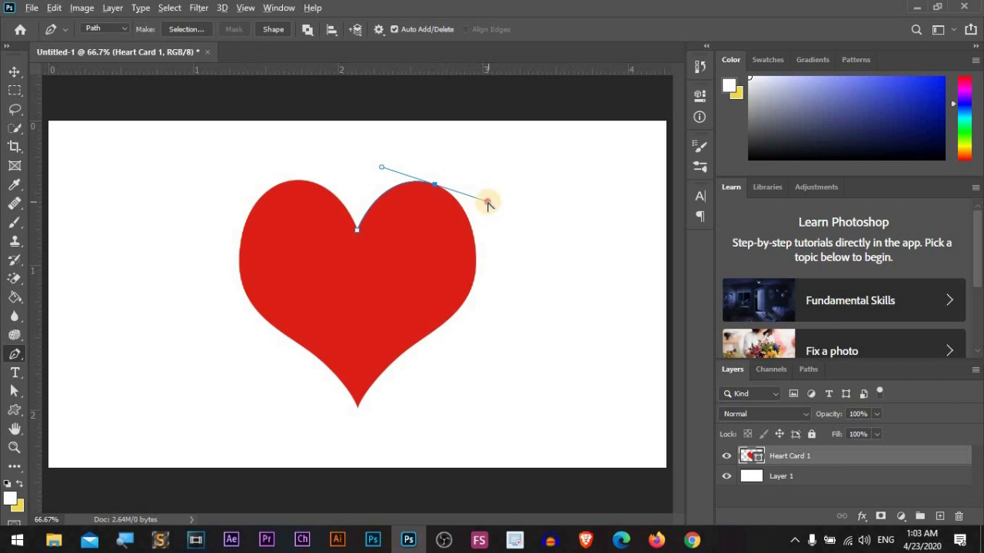
left_click(435, 186, "alt")
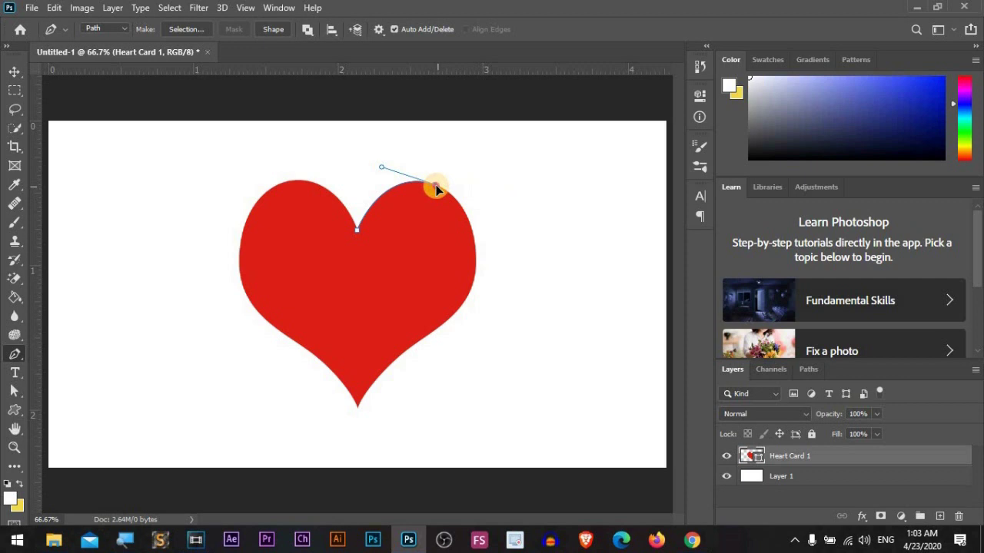
left_click_drag(476, 263, 477, 325)
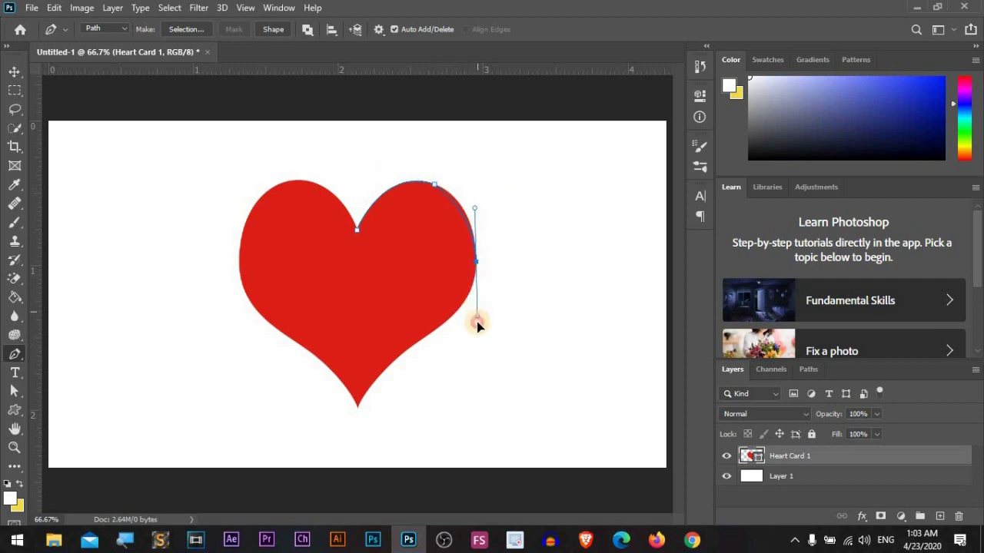
left_click(475, 263, "alt")
Continue the heart path through the bottom tip and curve it up the left side.
left_click_drag(433, 332, 388, 361)
left_click_drag(358, 405, 346, 444)
left_click(358, 408, "alt")
mouse_move(290, 339)
left_mouse_down()
mouse_move(244, 309)
mouse_move(291, 342)
left_mouse_up()
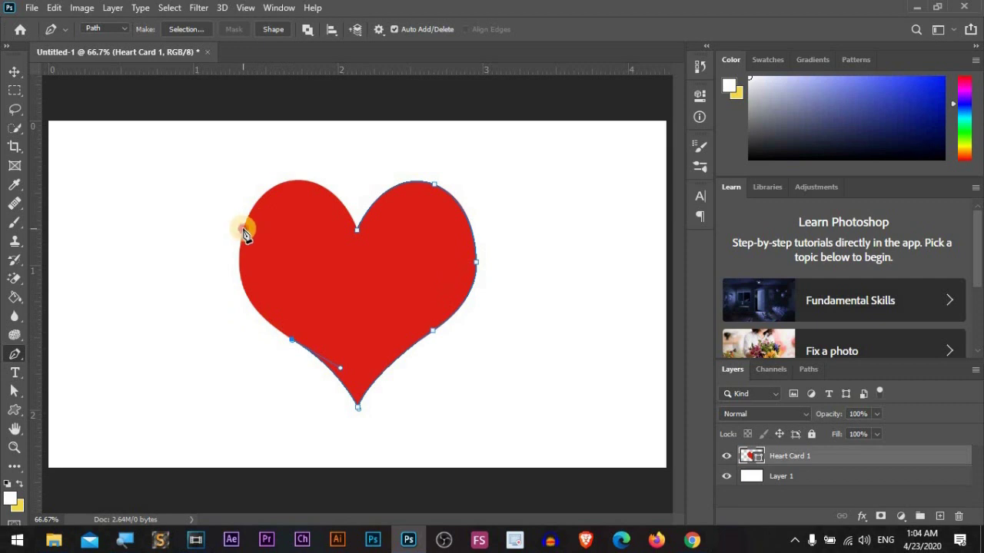
left_click_drag(258, 190, 265, 162)
left_click_drag(268, 158, 243, 230)
Add a left-lobe anchor with one-sided handle and close the path at the top cusp.
left_click_drag(306, 187, 351, 185)
left_click(308, 184, "alt")
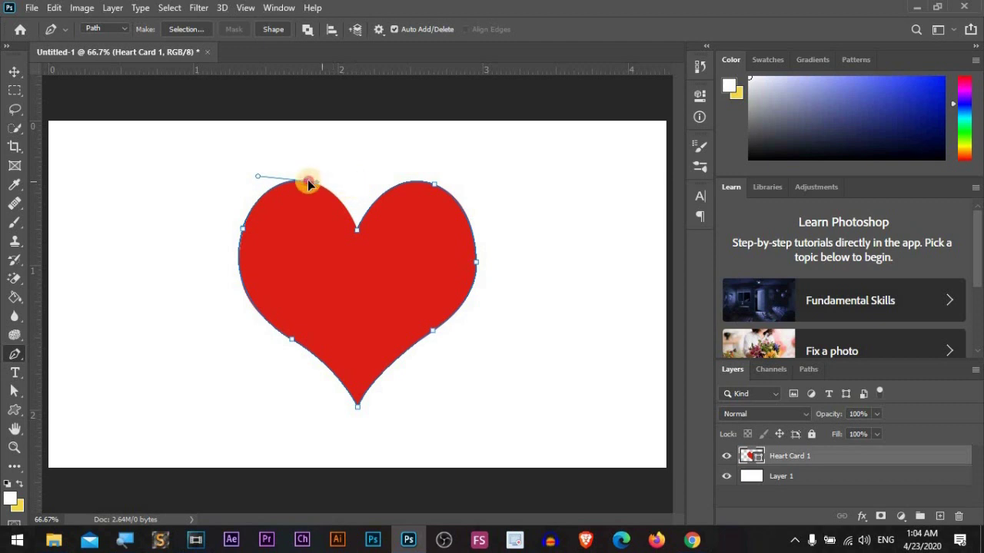
left_click(356, 231)
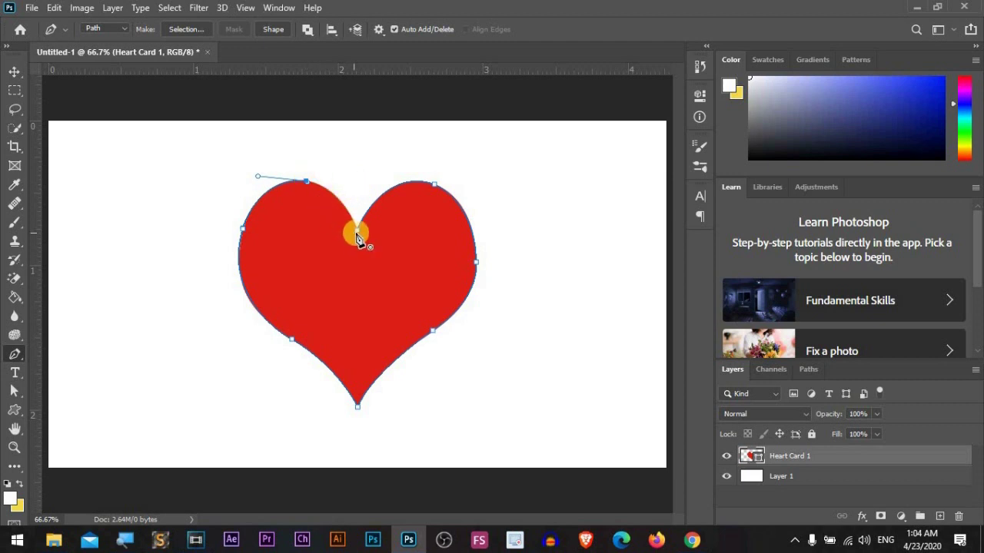
left_click_drag(355, 236, 377, 283)
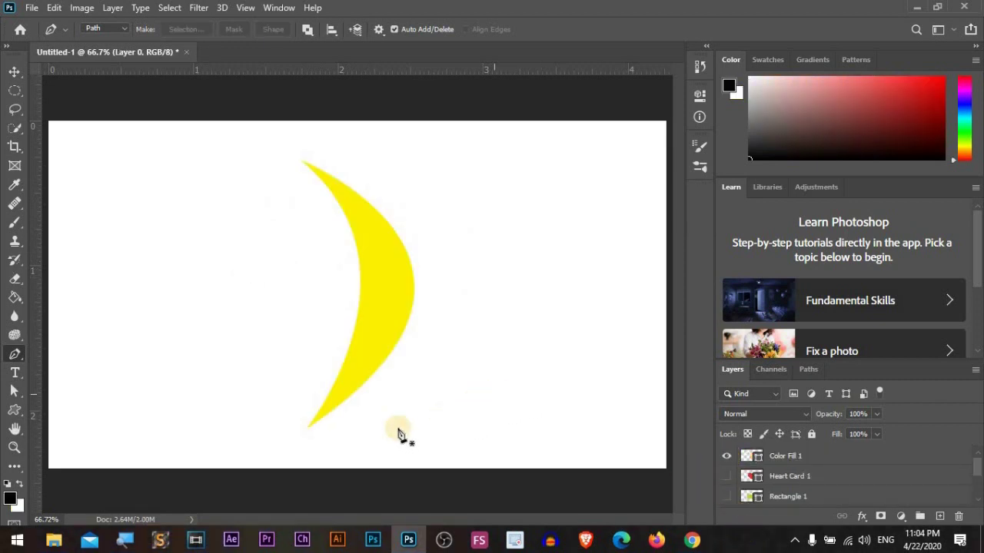
Trace a crescent path from its bottom tip over the outer edge and back.
left_click(308, 429)
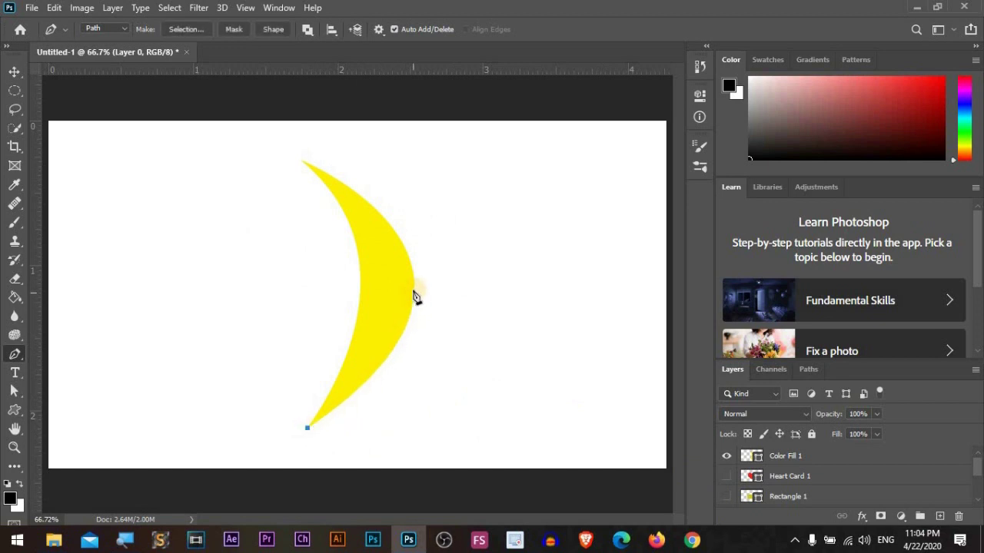
left_click_drag(413, 292, 418, 206)
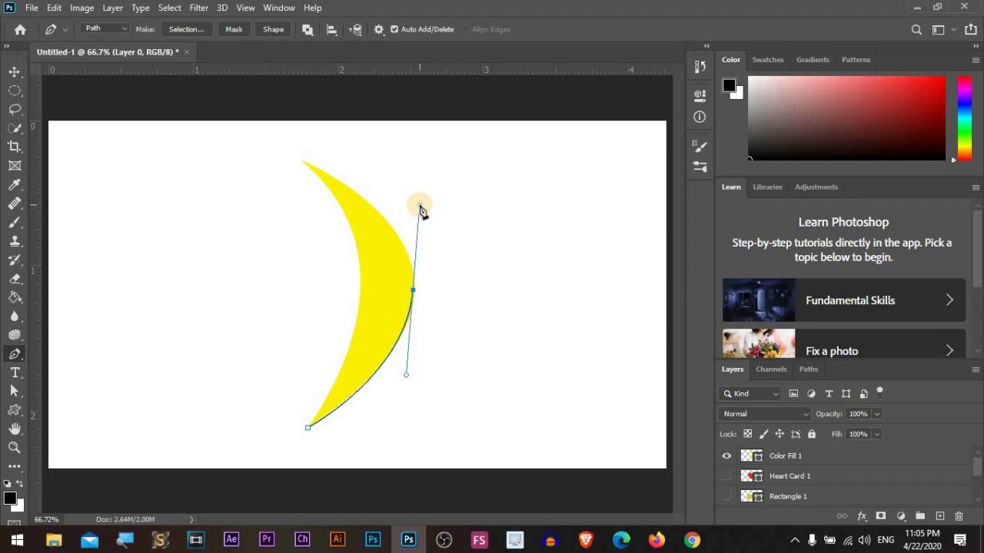
left_click(413, 292)
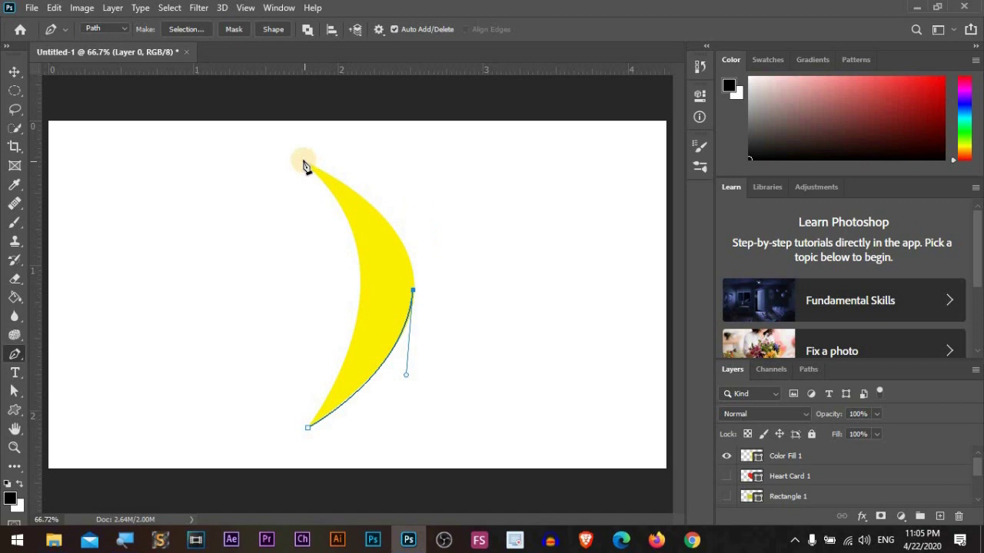
left_click_drag(303, 164, 228, 135)
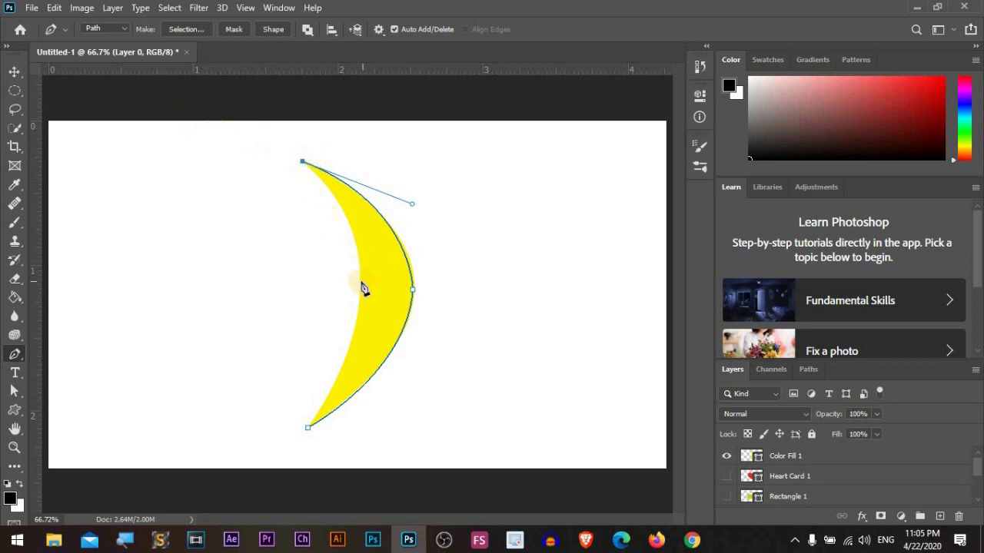
left_click_drag(308, 435, 198, 548)
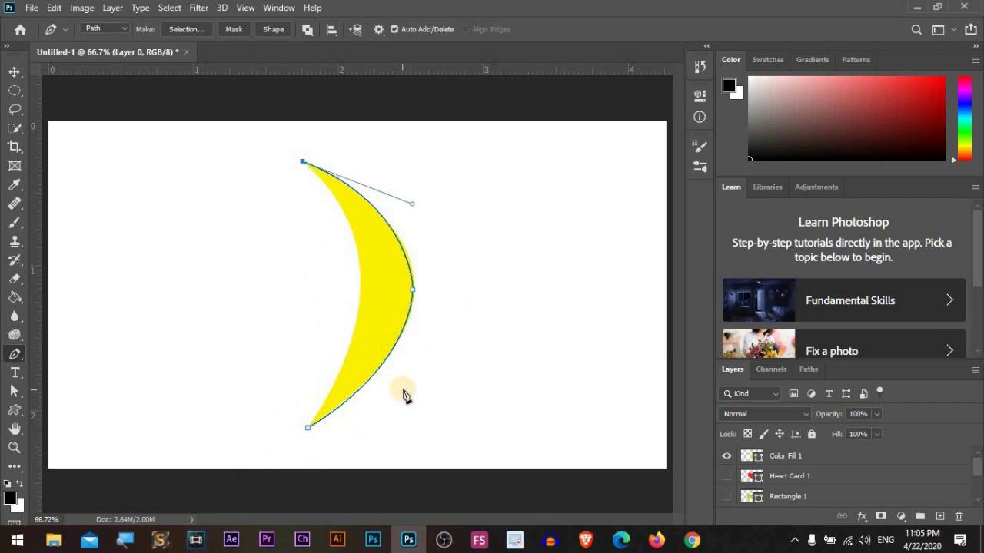
Curve the crescent's inner edge, load it as a selection, deselect, and hide Color Fill 1.
key("ctrl+minus")
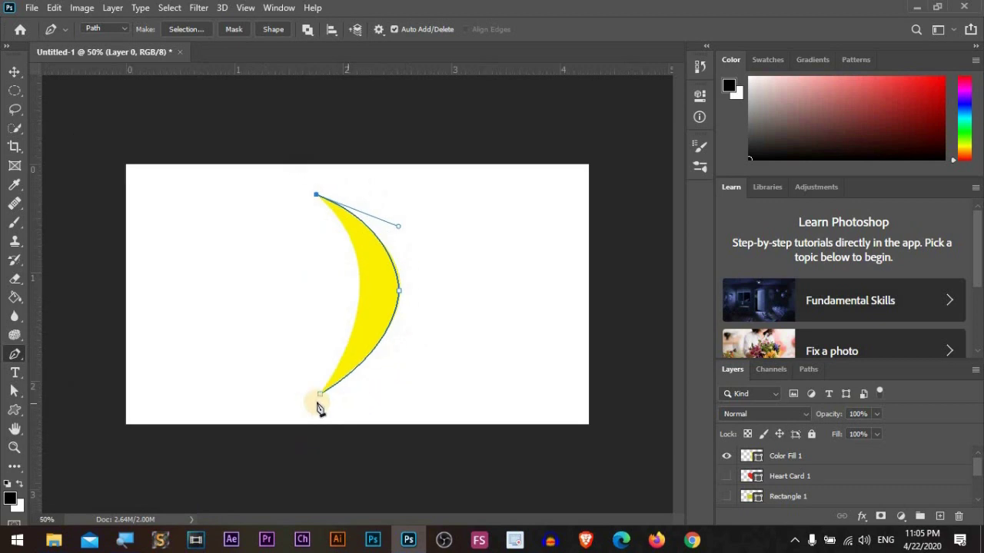
left_click_drag(320, 399, 233, 542)
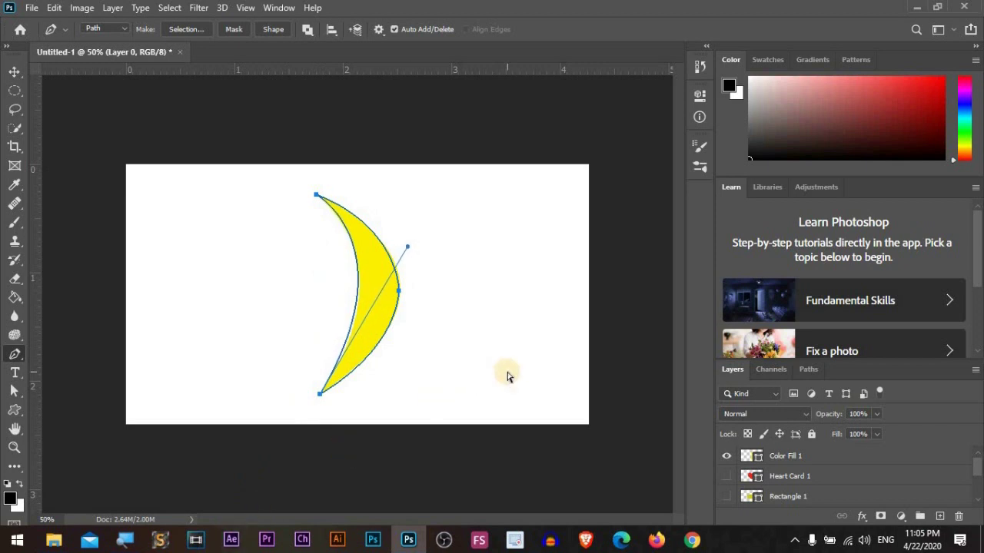
key("ctrl+Return")
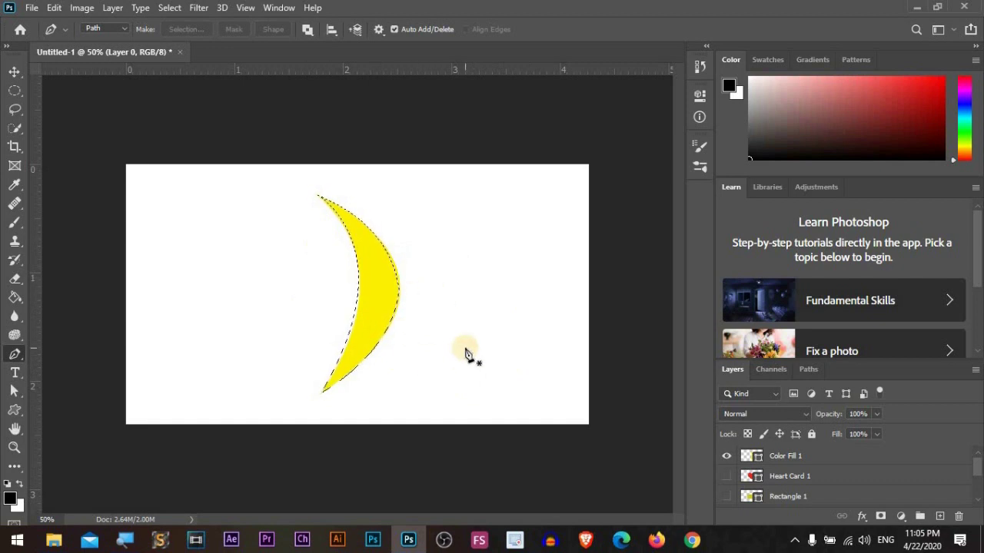
key("ctrl+d")
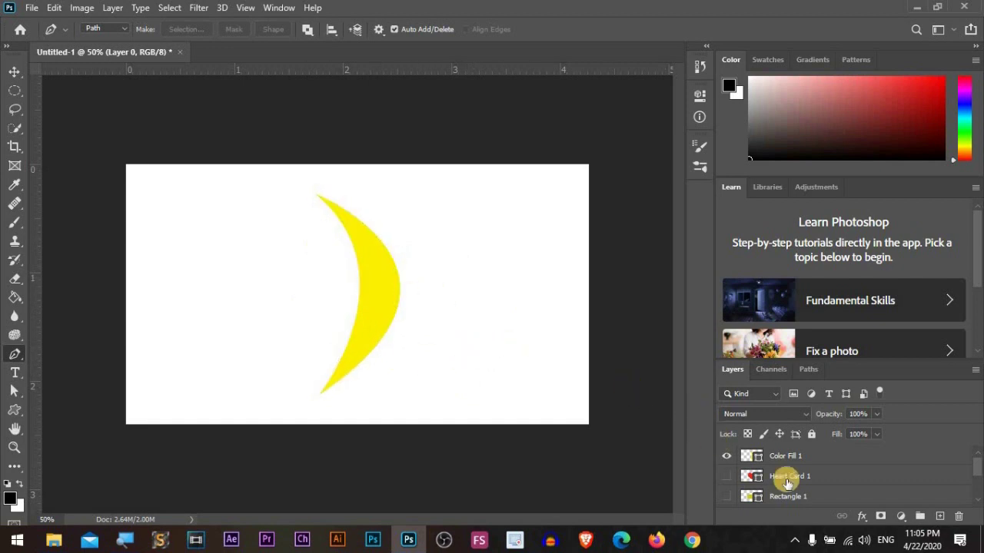
left_click(726, 456)
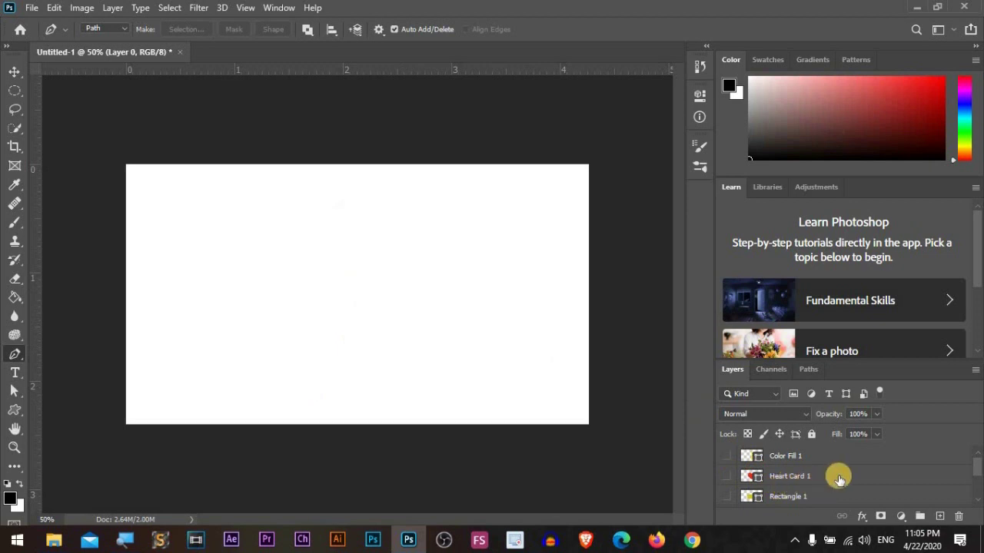
With the Freeform Pen Tool, sketch a closed blob and load it as a selection.
scroll(834, 473, "down", 3)
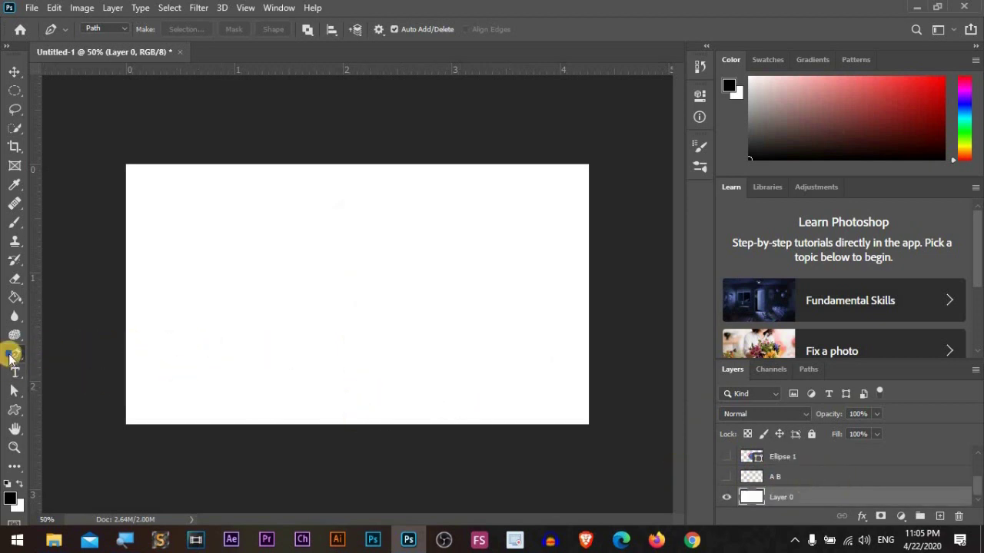
right_click(11, 355)
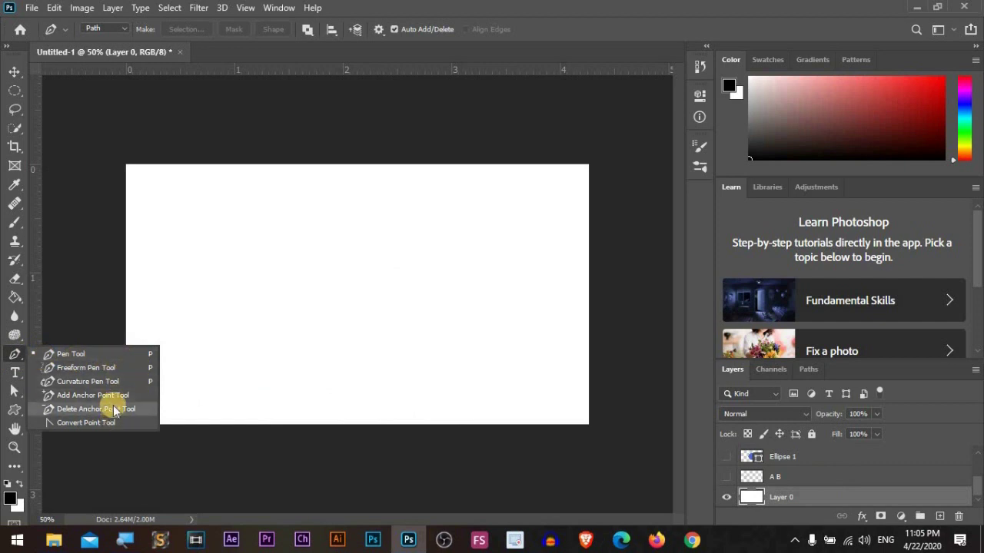
left_click(108, 369)
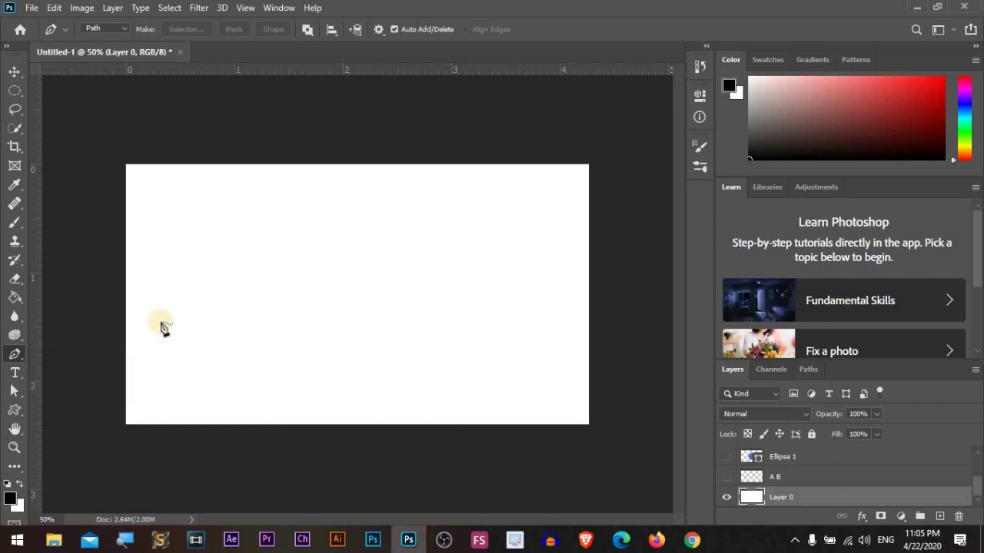
mouse_move(235, 270)
left_mouse_down()
mouse_move(282, 206)
mouse_move(452, 205)
mouse_move(465, 306)
mouse_move(410, 394)
mouse_move(301, 334)
mouse_move(304, 289)
mouse_move(251, 306)
mouse_move(234, 269)
left_mouse_up()
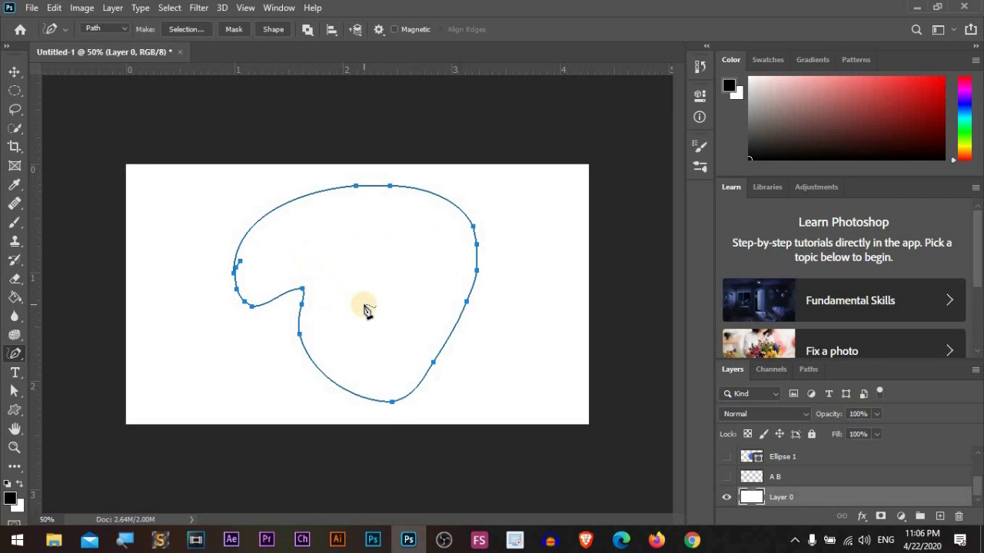
key("ctrl+Return")
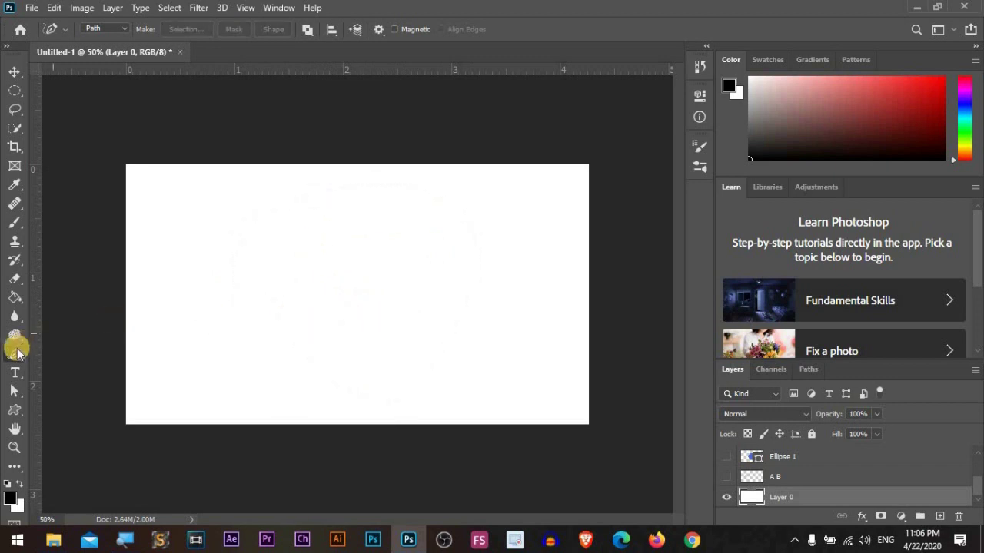
With the Curvature Pen Tool, start a curved path arcing round into a hook.
right_click(15, 354)
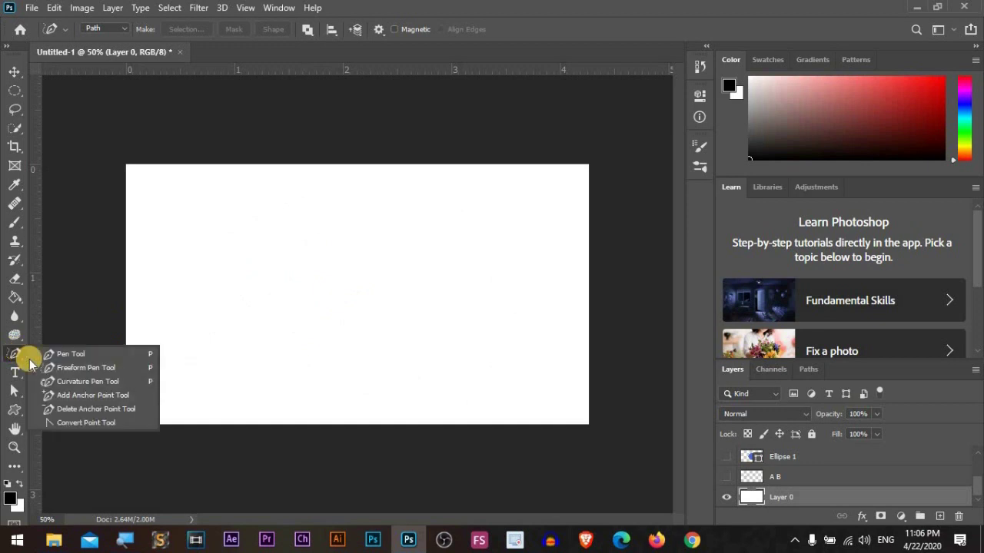
left_click(123, 384)
left_click(261, 271)
left_click(317, 209)
left_click(455, 240)
left_click(472, 306)
left_click(418, 372)
left_click(399, 312)
Continue the curved path through an S-curve and close it at its start point.
left_click(351, 351)
left_click(286, 350)
left_click(355, 285)
left_click(273, 312)
left_click(183, 379)
left_click(165, 313)
left_click(263, 273)
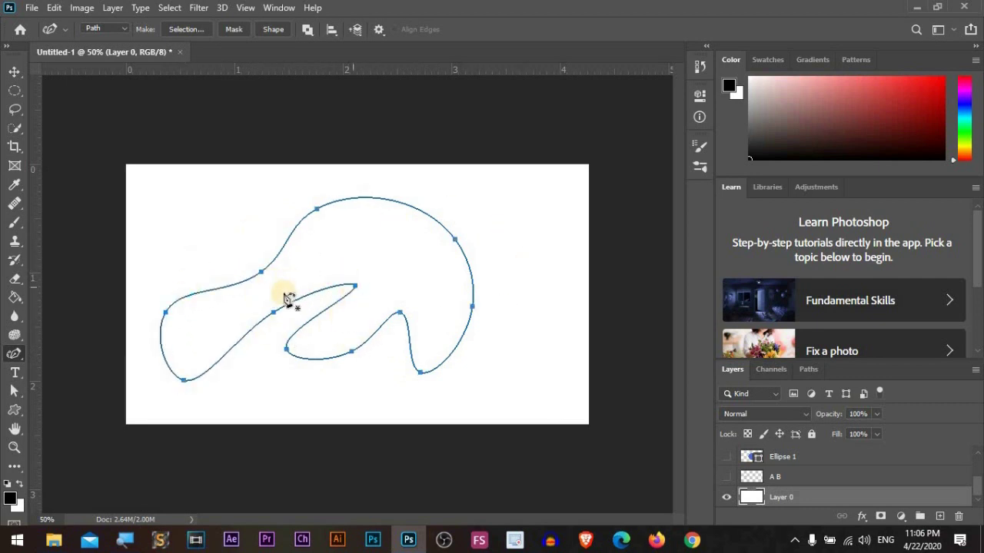
Draw a second closed curved path at top-left, convert both paths to a selection, then deselect.
left_click(210, 225)
left_click_drag(275, 196, 263, 169)
left_click(242, 164)
left_click(156, 200)
left_click(162, 258)
left_click(235, 259)
left_click(284, 228)
left_click(246, 239)
left_click(181, 258)
left_click_drag(210, 227, 265, 236)
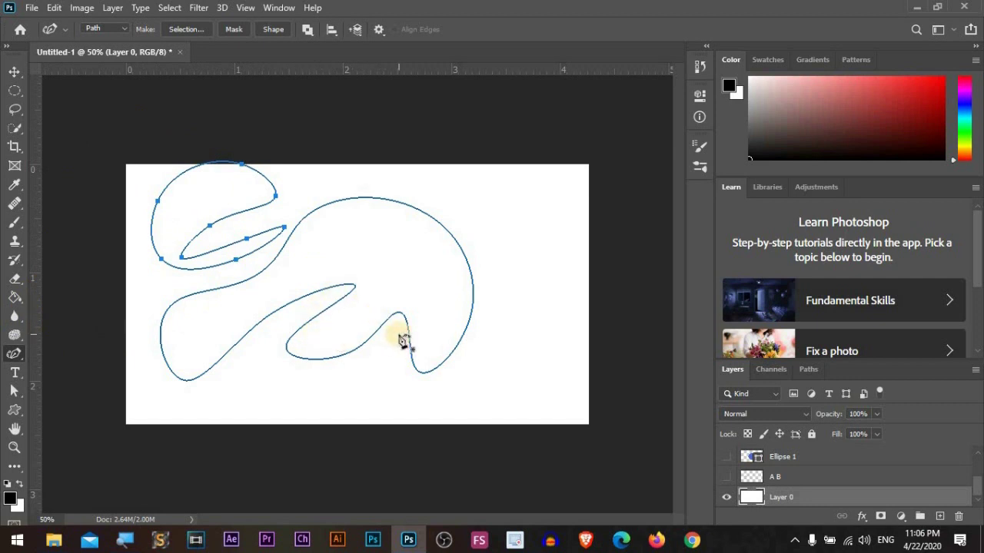
key("ctrl+Return")
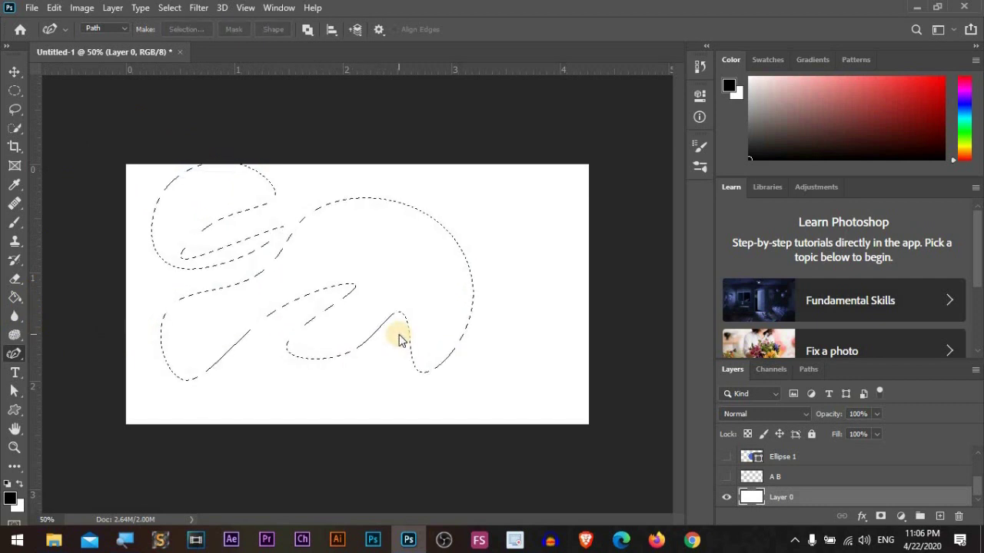
key("ctrl+d")
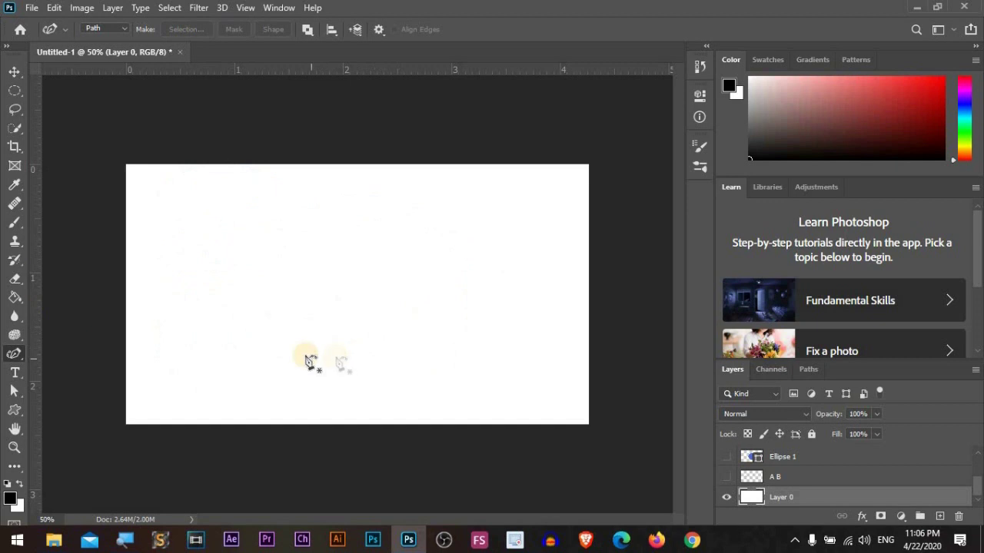
Switch back to the Pen Tool and draw a closed, notched straight-edged polygon path.
right_click(14, 354)
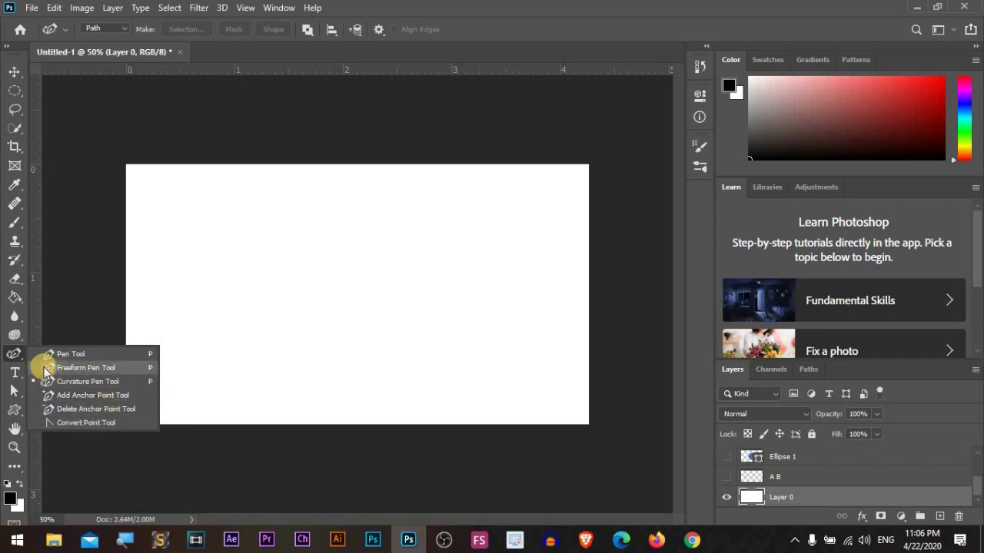
left_click(96, 352)
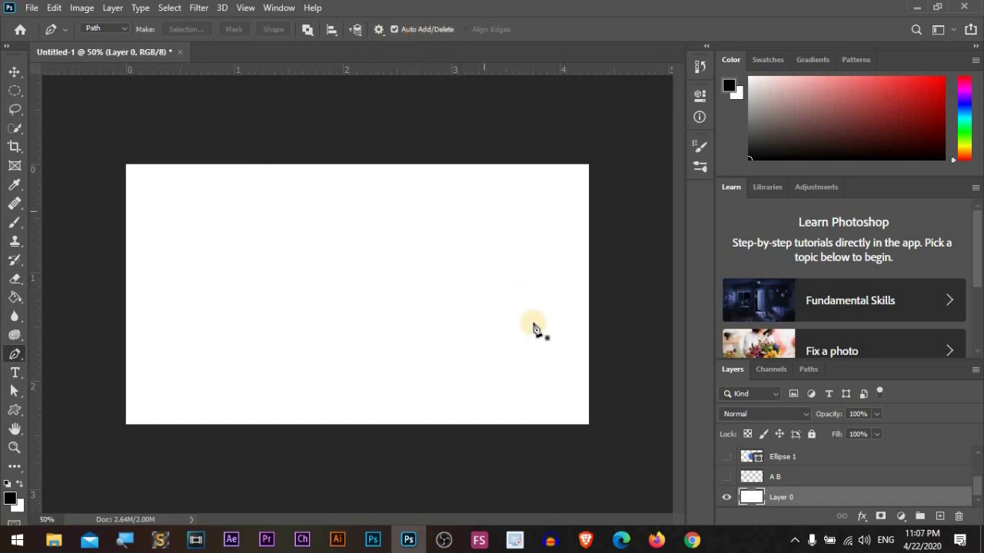
left_click(214, 280)
left_click(287, 214)
left_click(418, 219)
left_click(496, 325)
left_click(429, 407)
left_click(306, 380)
left_click(366, 278)
left_click(242, 331)
left_click(216, 280)
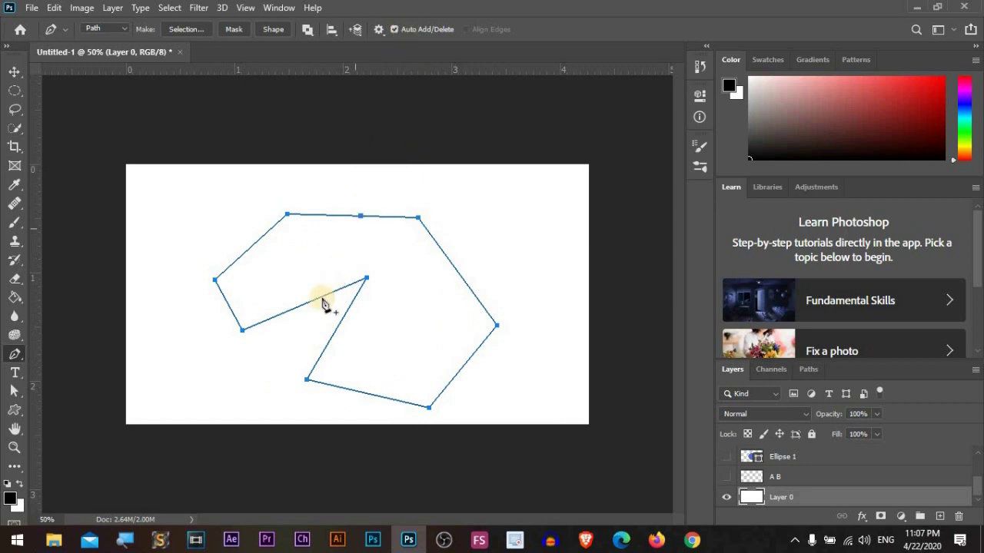
Add anchors on the inner segments and delete the left and top-left corner anchors.
left_click(292, 310)
left_click(301, 313)
left_click(306, 308)
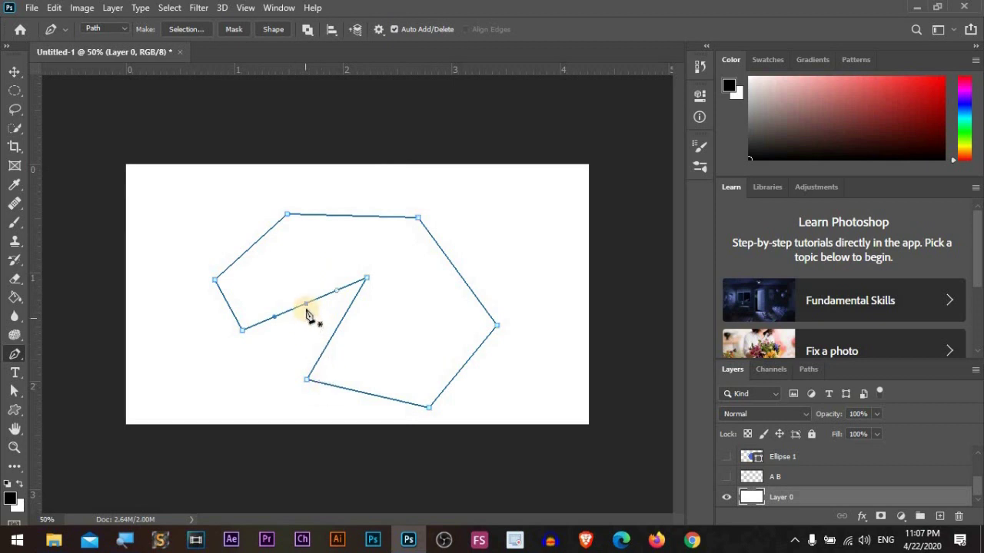
left_click(336, 328)
left_click(216, 281)
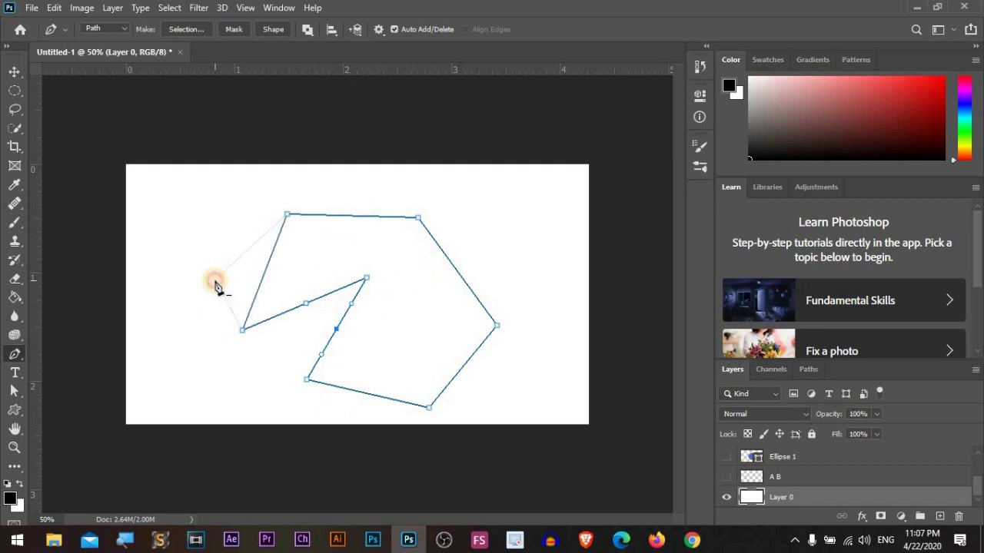
left_click(287, 216)
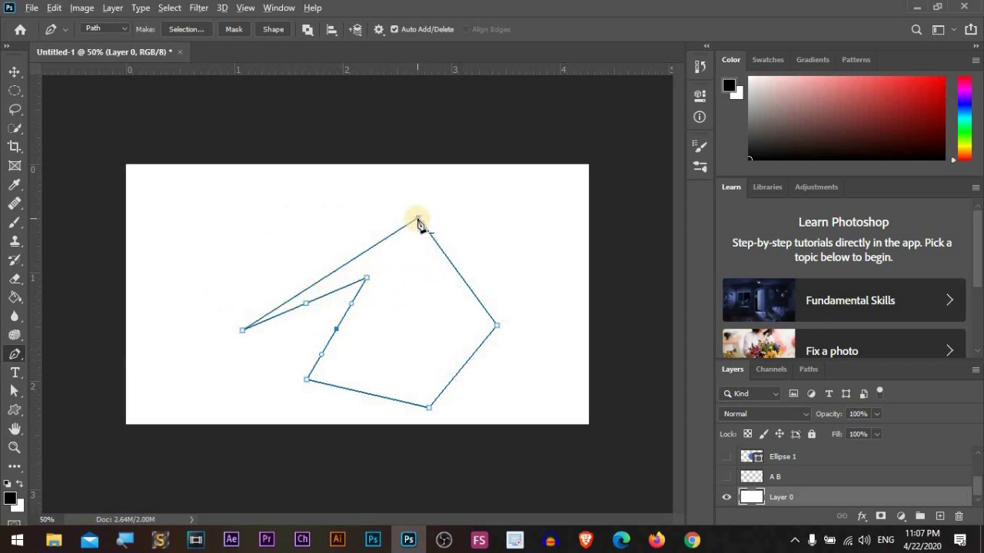
Move the apex, inner and right-corner anchors to bend the path into curves.
left_click_drag(417, 222, 469, 216)
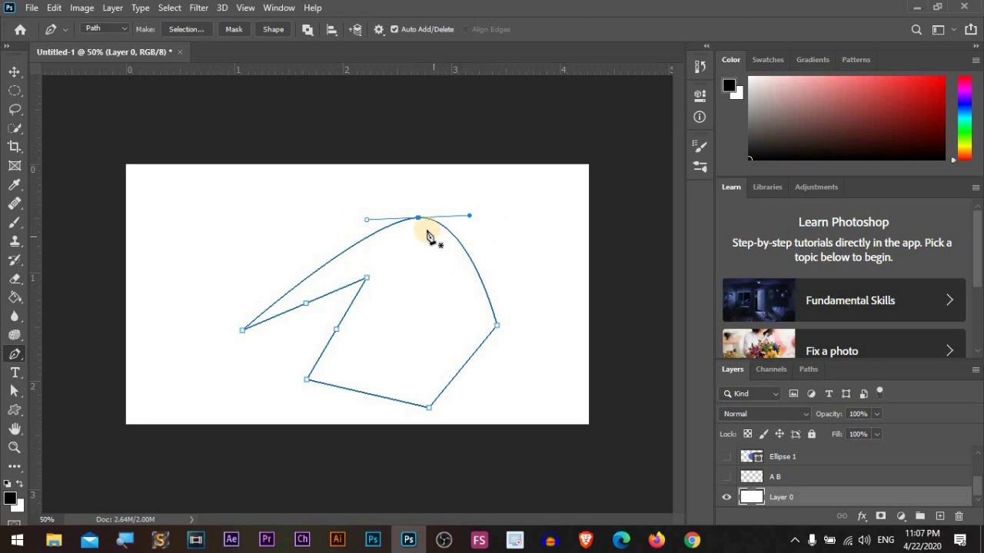
left_click_drag(418, 229, 403, 197)
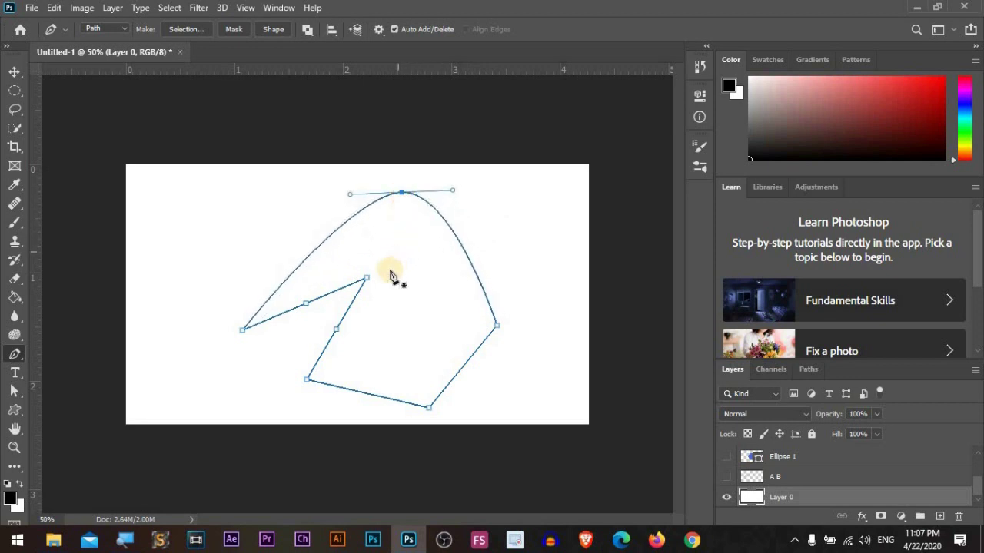
left_click_drag(366, 278, 267, 374)
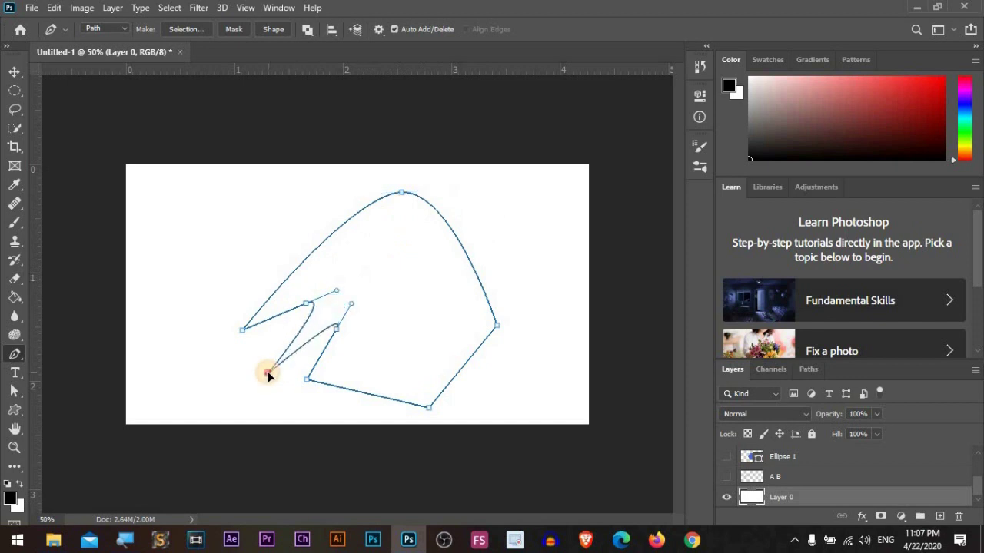
left_click_drag(306, 307, 191, 381)
left_click(242, 332, "ctrl")
left_click_drag(243, 334, 191, 231)
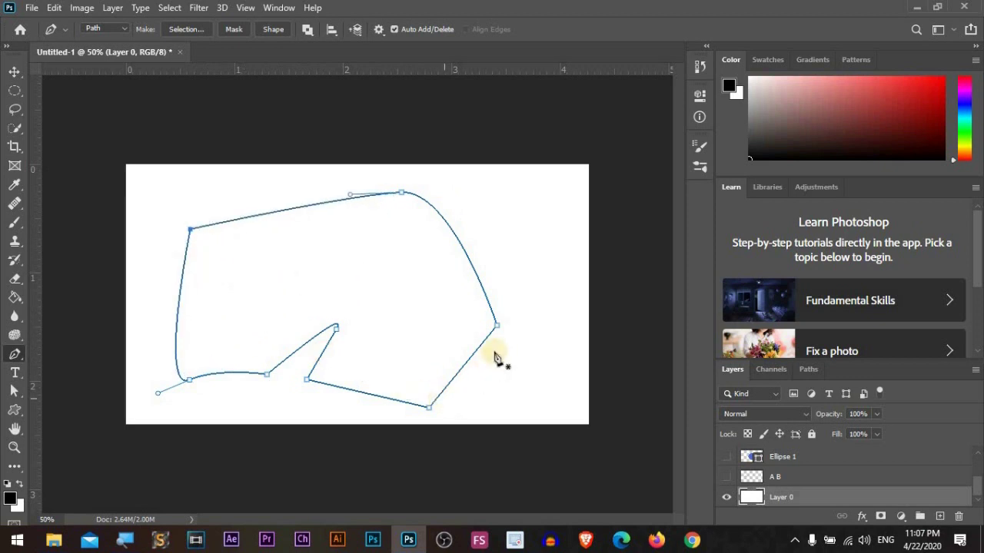
left_click_drag(497, 326, 552, 325)
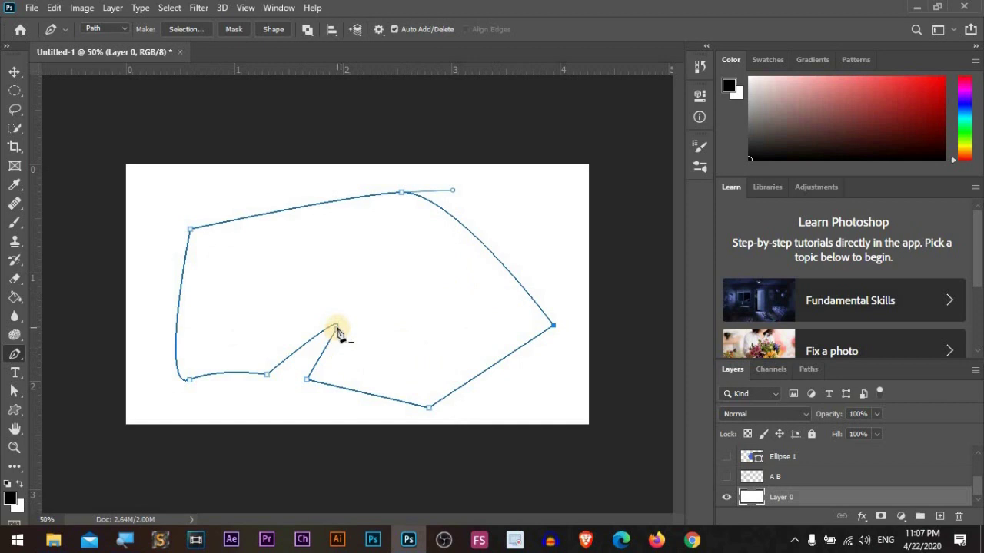
Round the V point, loop the bottom anchor, and add then remove a top-edge anchor.
left_click_drag(336, 323, 343, 260)
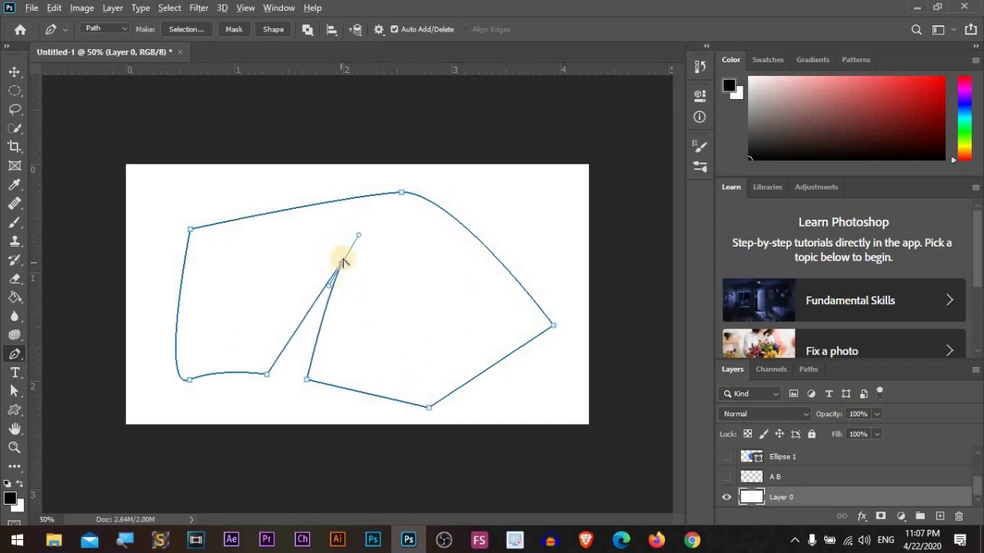
left_click_drag(343, 262, 263, 244)
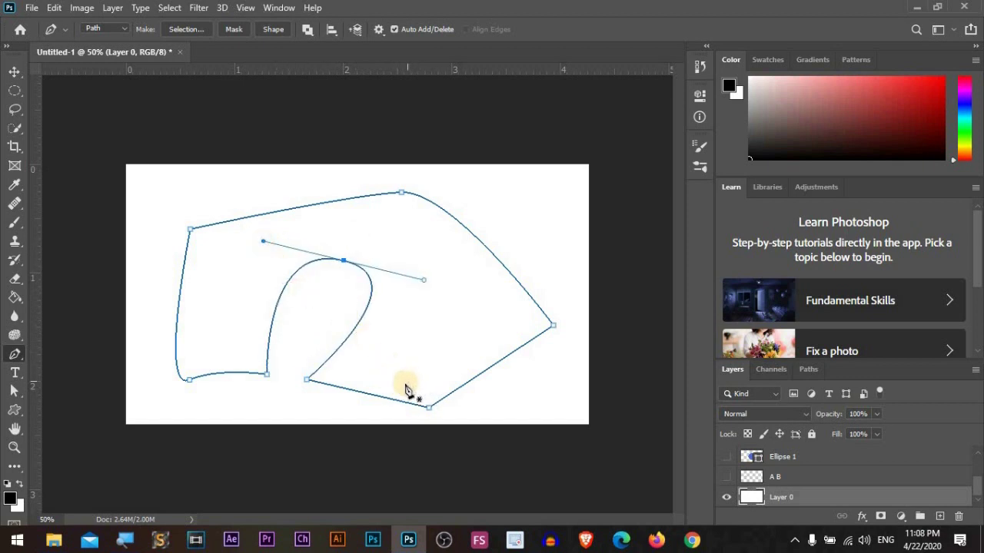
left_click_drag(308, 380, 372, 364)
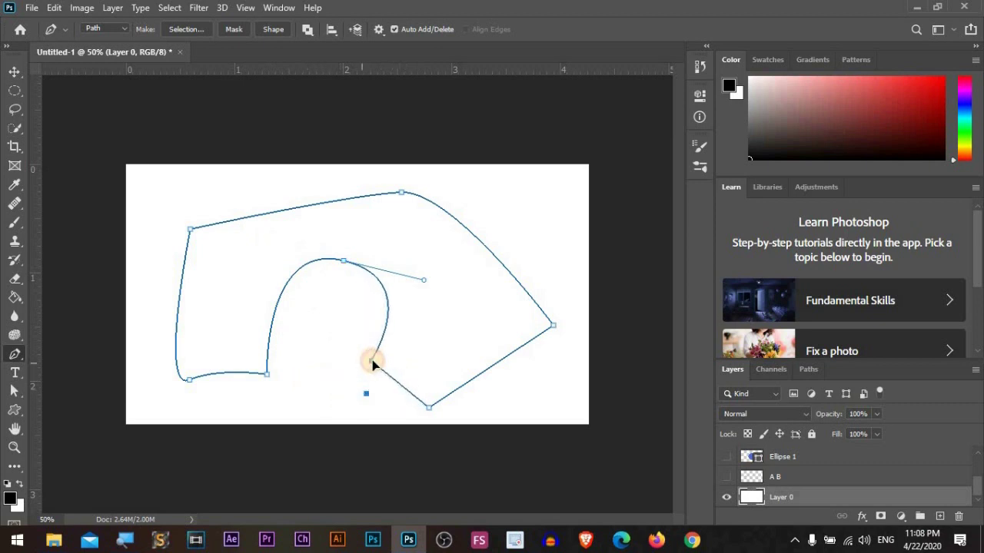
left_click_drag(265, 369, 242, 318)
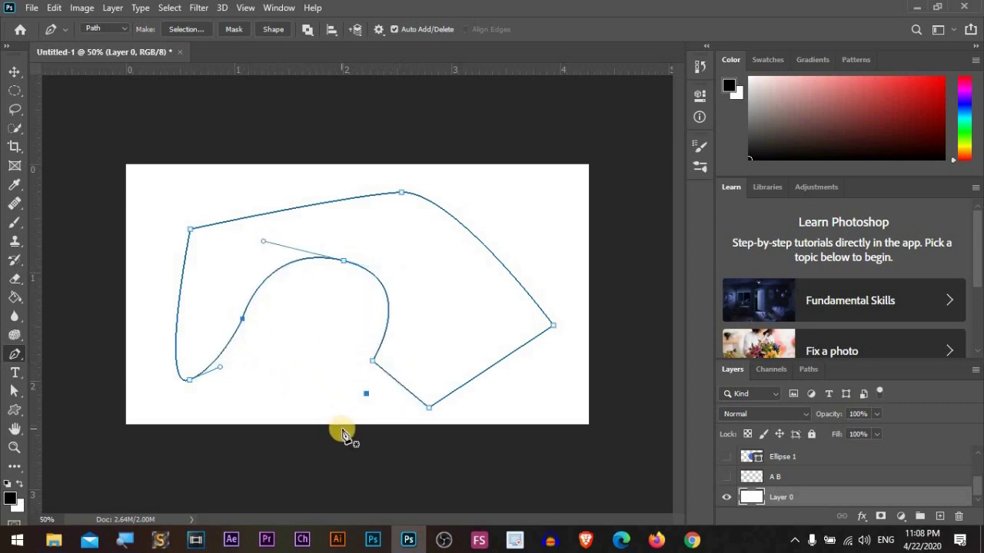
left_click(288, 214)
left_click(402, 196)
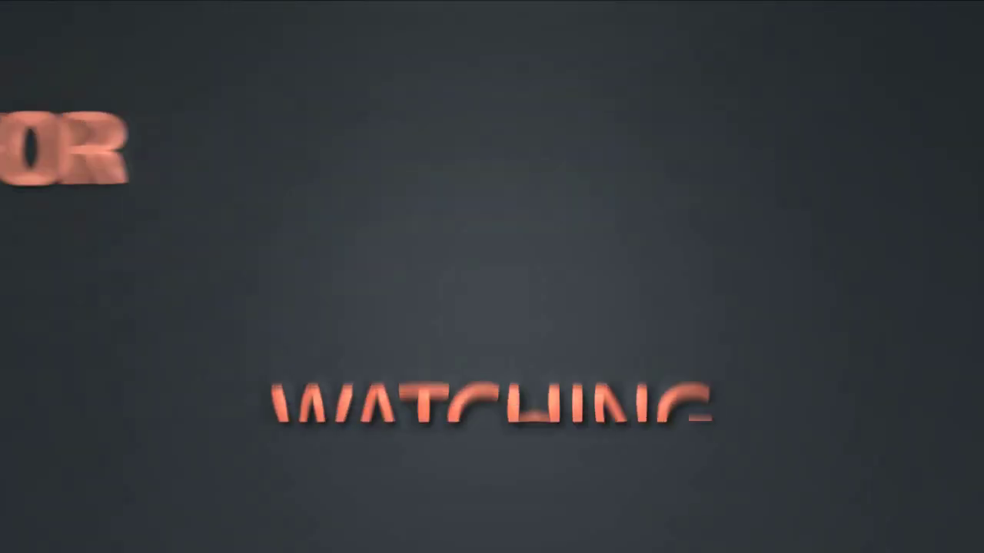